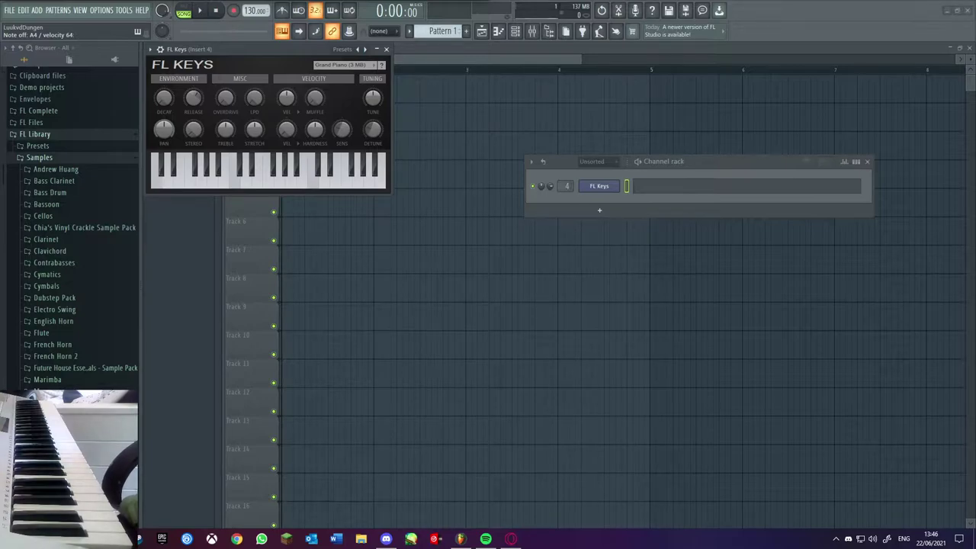
# Finish recording the FL Keys part and move the recorded Pattern 1 clip on the REC track to bar 1
pyautogui.click(386, 49)
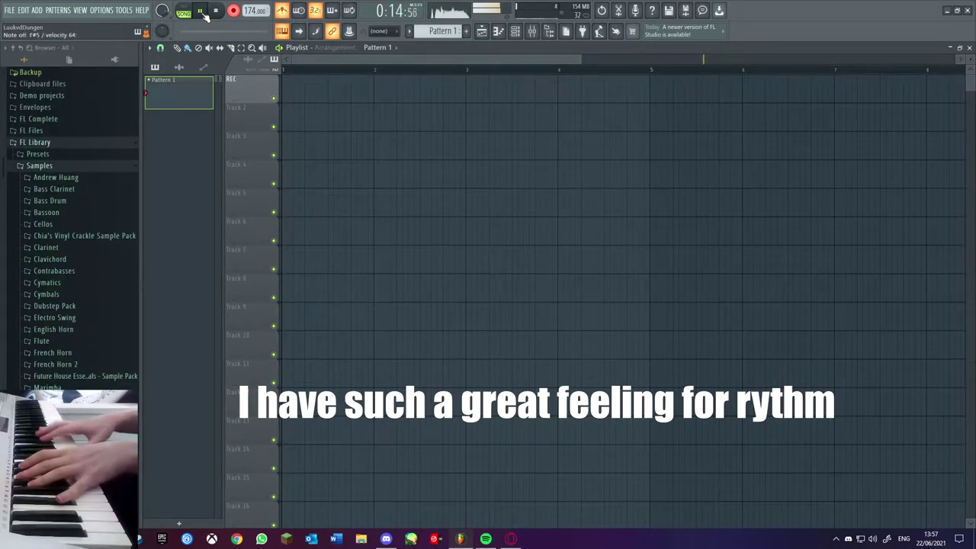
pyautogui.click(201, 11)
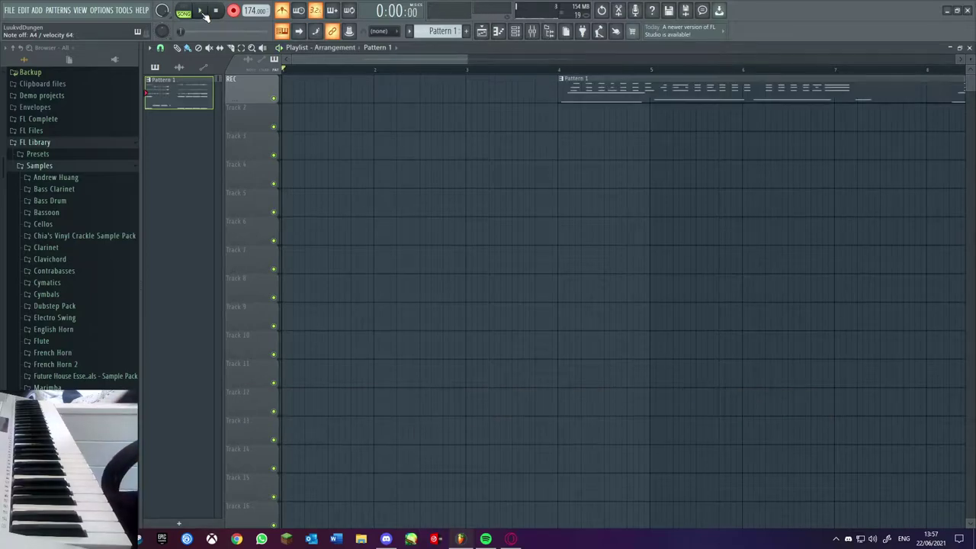
pyautogui.moveTo(643, 93); pyautogui.dragTo(366, 93)
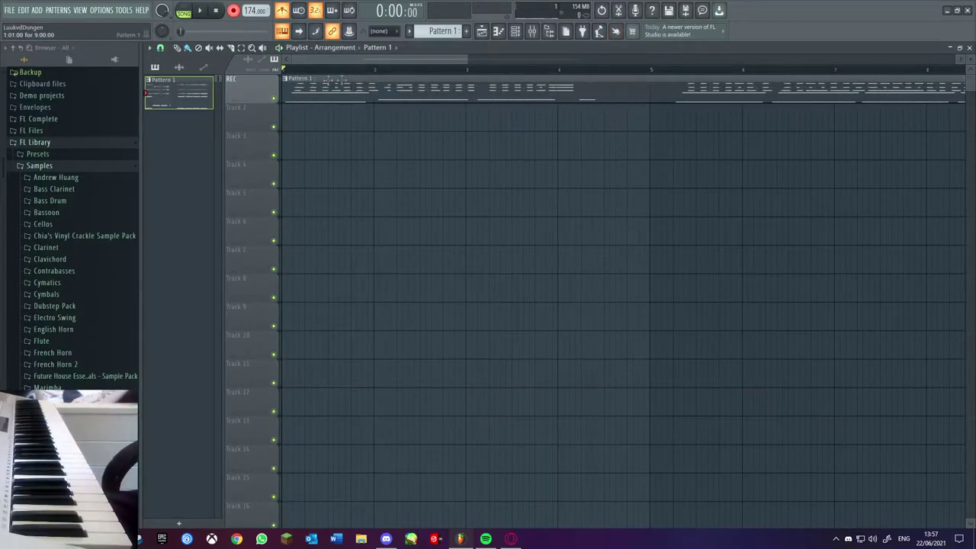
pyautogui.rightClick(170, 91)
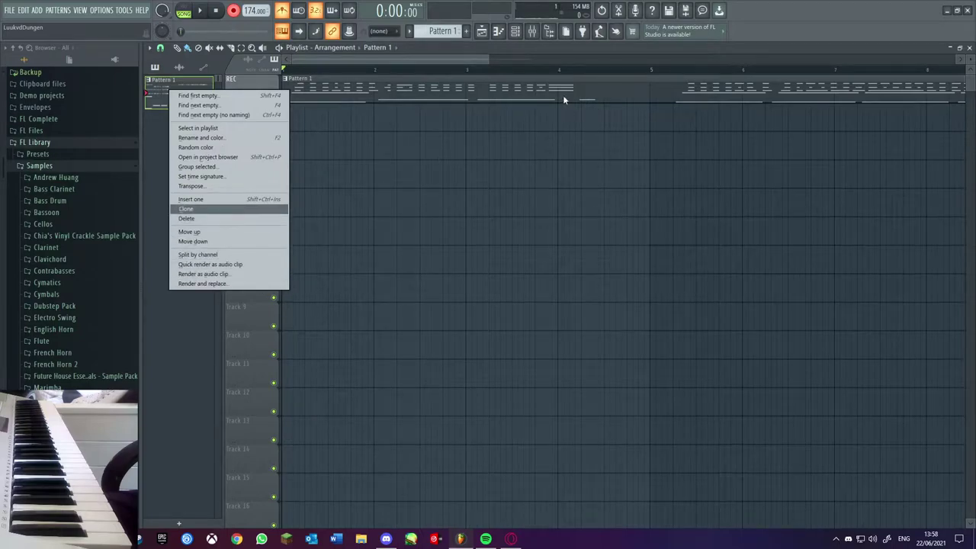
pyautogui.click(224, 219)
pyautogui.hotkey('ctrl', 'z')
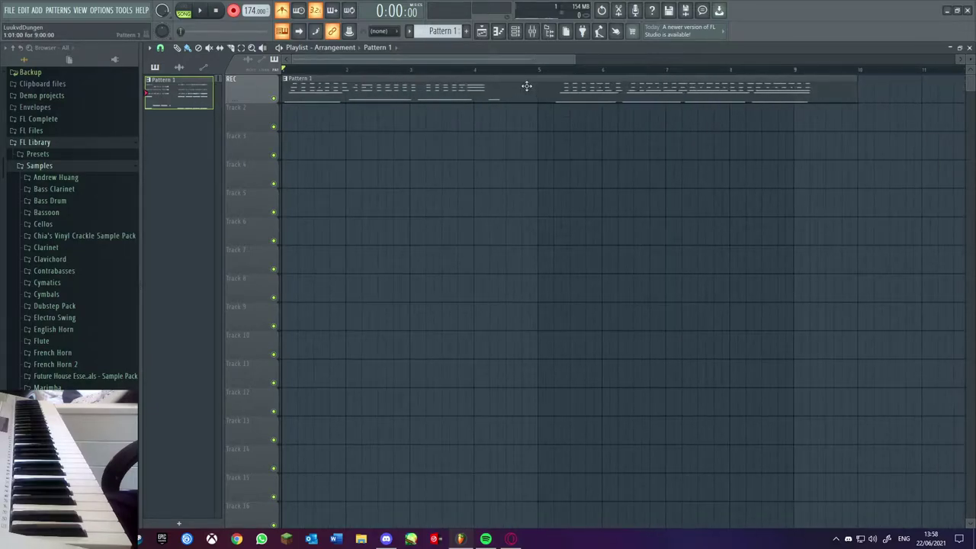
# Open Pattern 1 in the piano roll and delete all recorded notes from bar 2 onward, keeping the first bar
pyautogui.doubleClick(529, 87)
pyautogui.scroll(-2, 503, 232)
pyautogui.moveTo(760, 85); pyautogui.dragTo(252, 334)
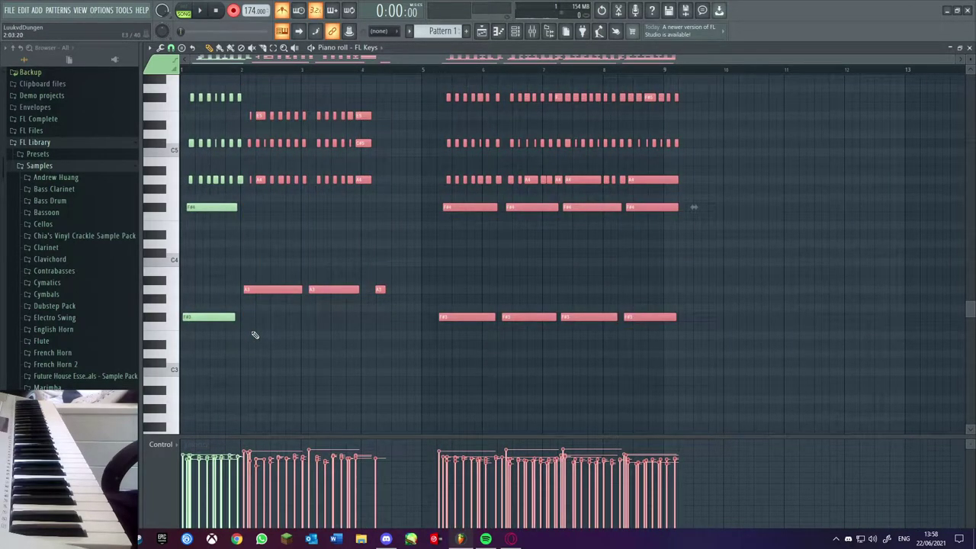
pyautogui.press('Delete')
pyautogui.scroll(5, 366, 259)
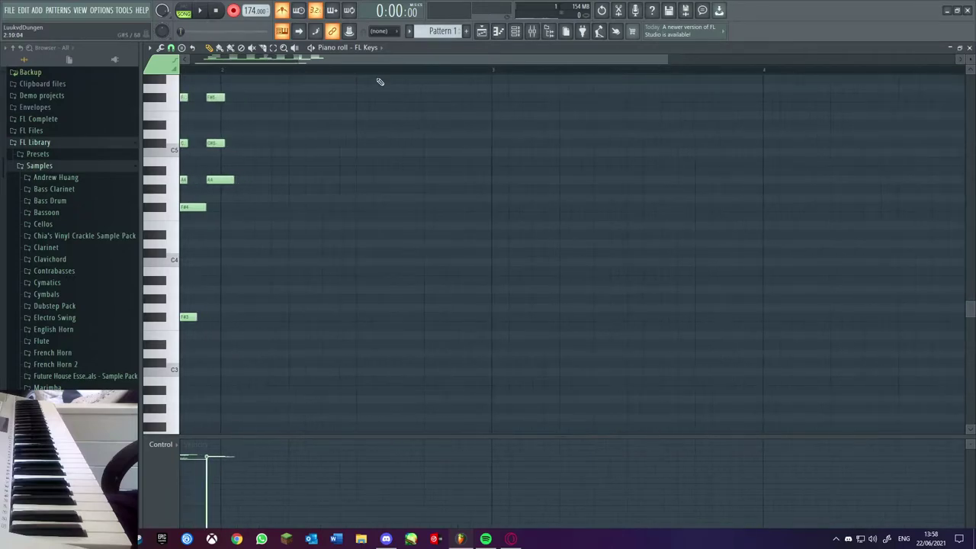
# Shift all the remaining Pattern 1 notes earlier so the long F#3 note starts exactly at bar 1, and audition them
pyautogui.click(201, 11)
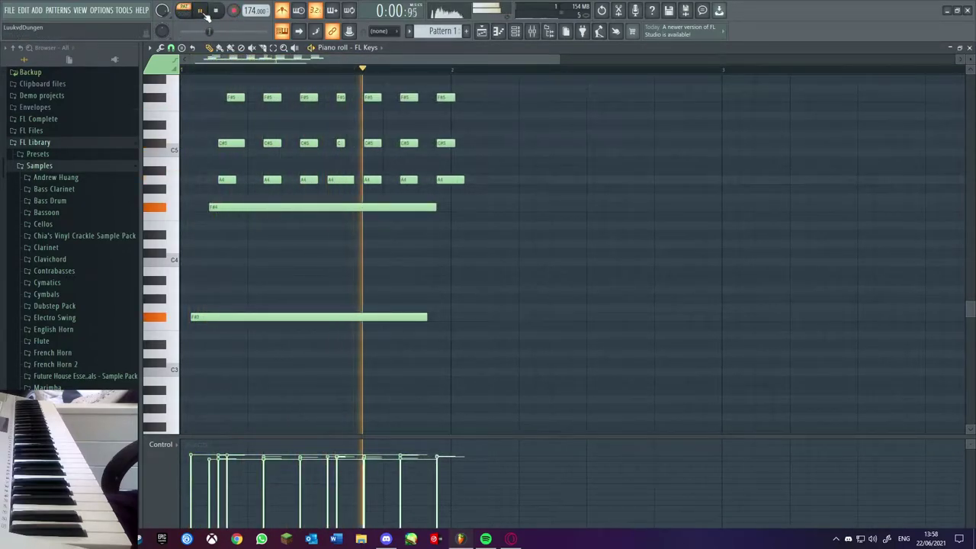
pyautogui.moveTo(525, 98); pyautogui.dragTo(196, 391)
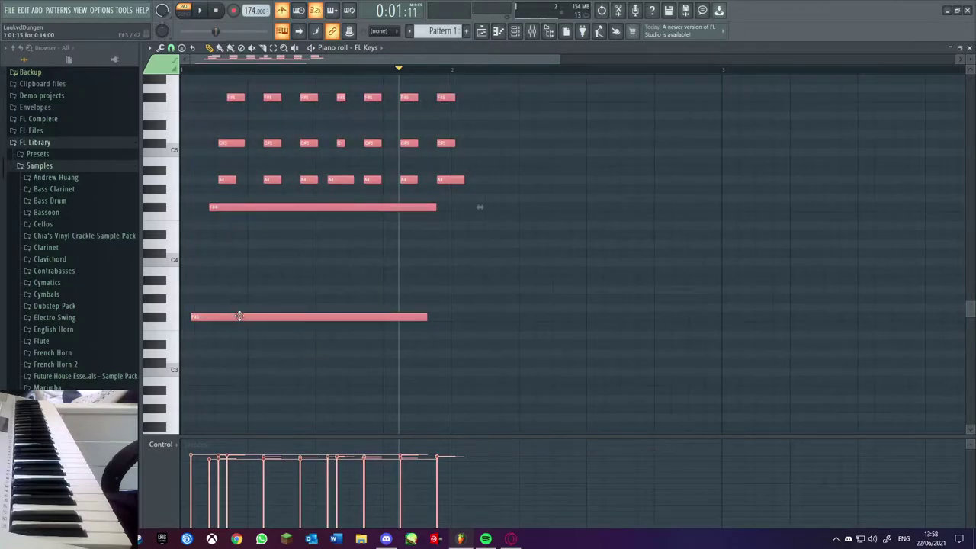
pyautogui.hotkey('ctrl', 'q')
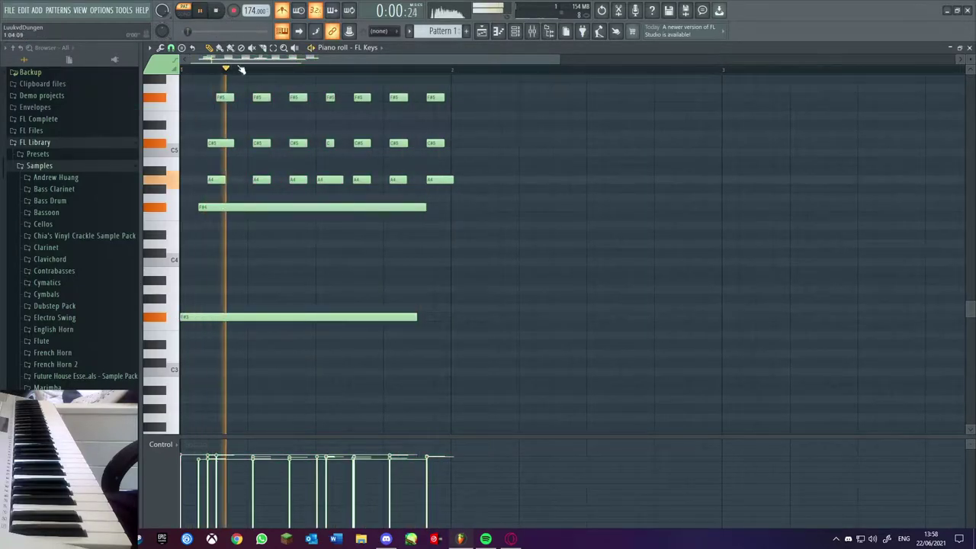
pyautogui.press('space')
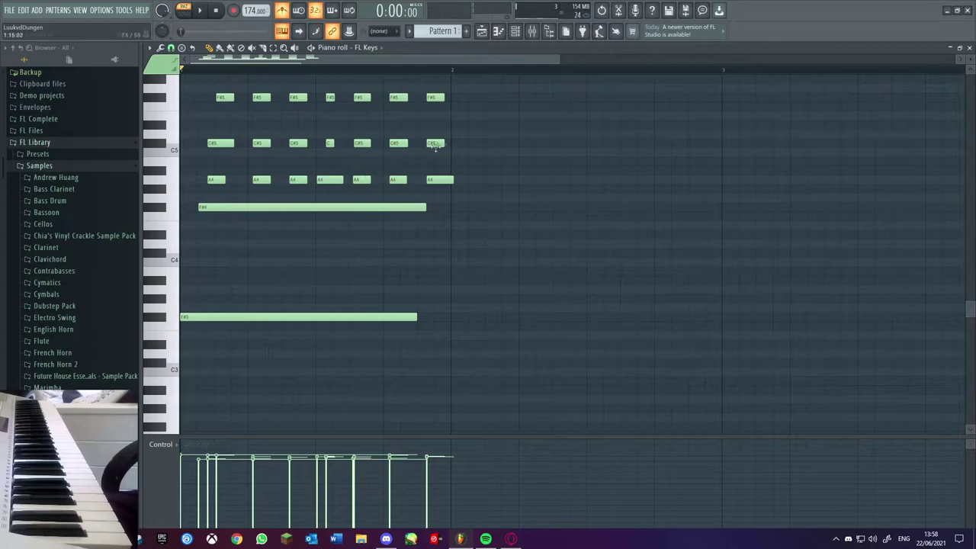
# Adjust the timing of the repeated F#5, C#5 and A4 chord notes in Pattern 1
pyautogui.moveTo(484, 98); pyautogui.dragTo(211, 191)
pyautogui.hotkey('ctrl', 'q')
pyautogui.moveTo(499, 78); pyautogui.dragTo(209, 189)
pyautogui.hotkey('ctrl', 'q')
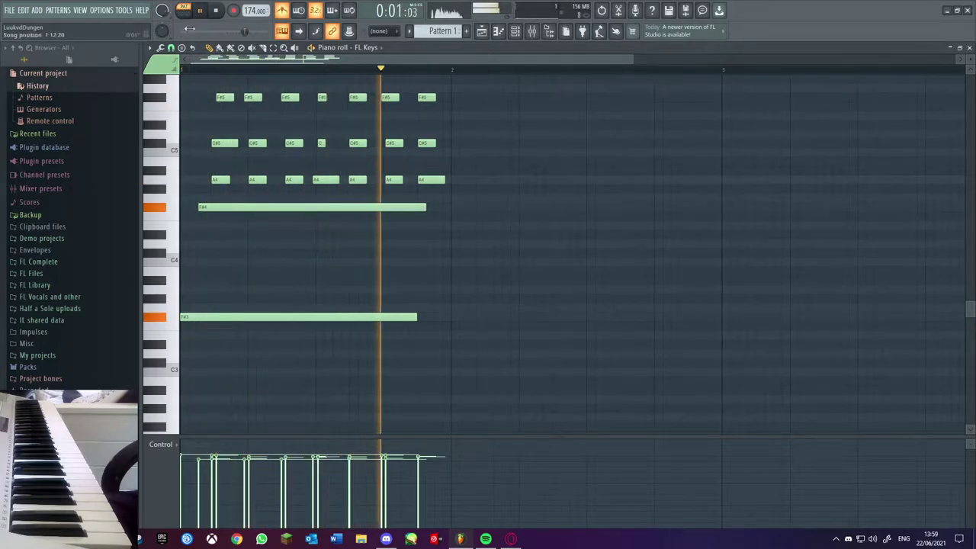
# Align the first C#5 note with the F#5 above it and shorten it to the same length, checking the timing by playback
pyautogui.press('space')
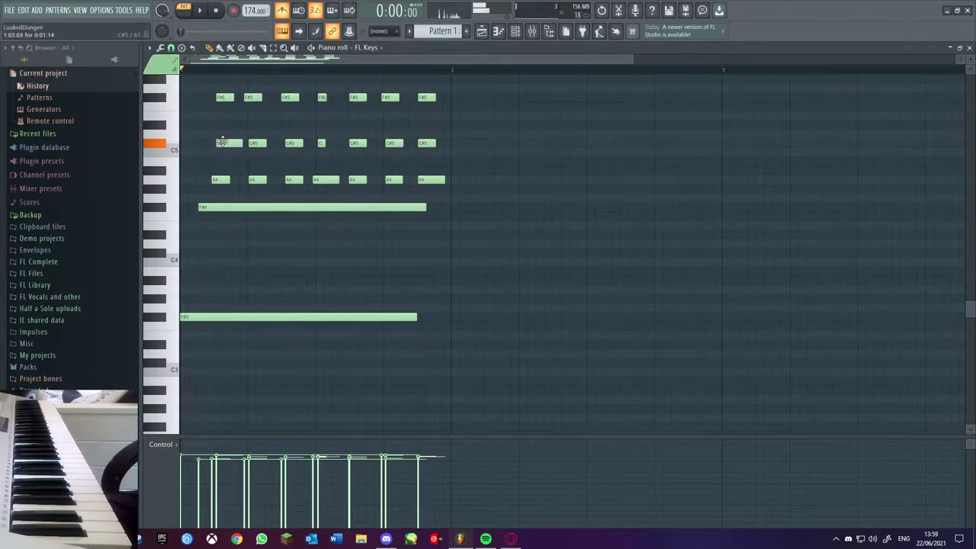
pyautogui.press('space')
pyautogui.press('space')
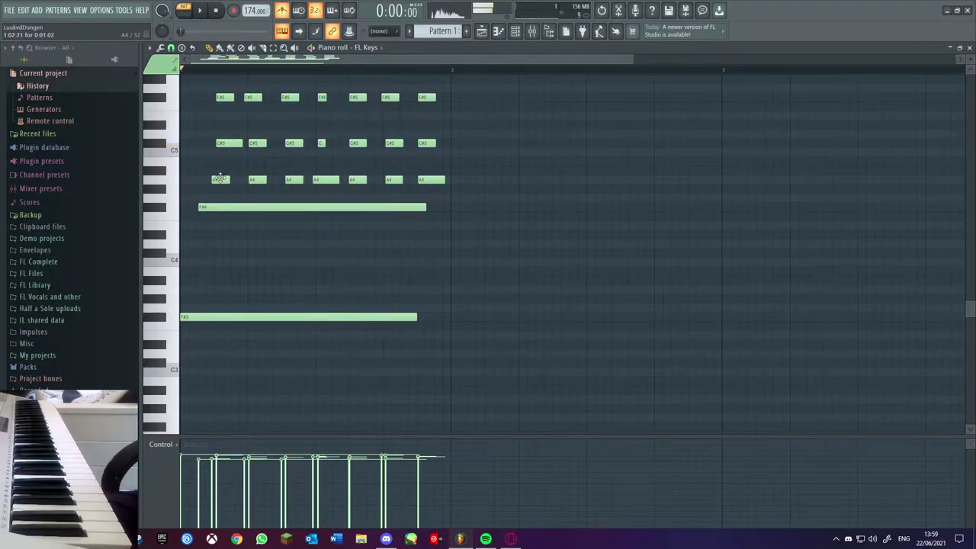
pyautogui.press('space')
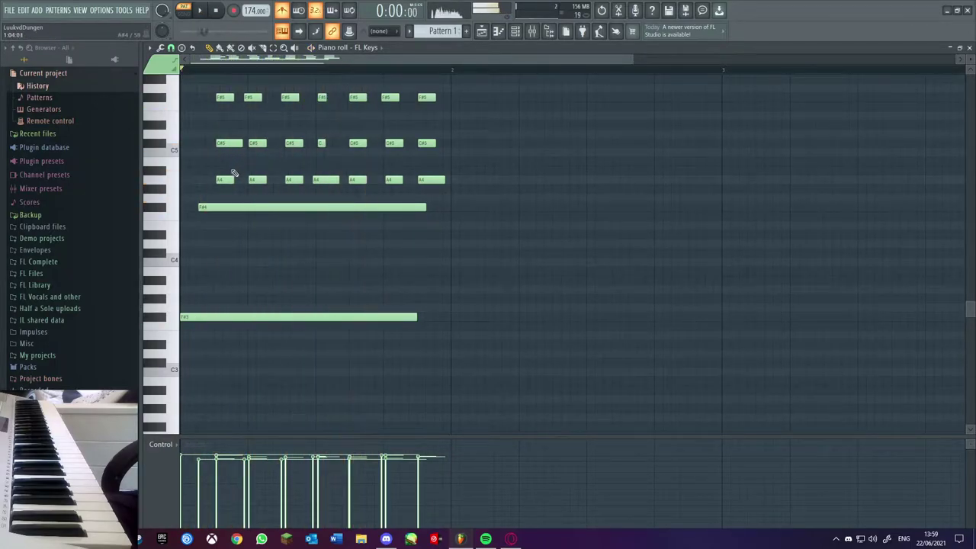
pyautogui.press('space')
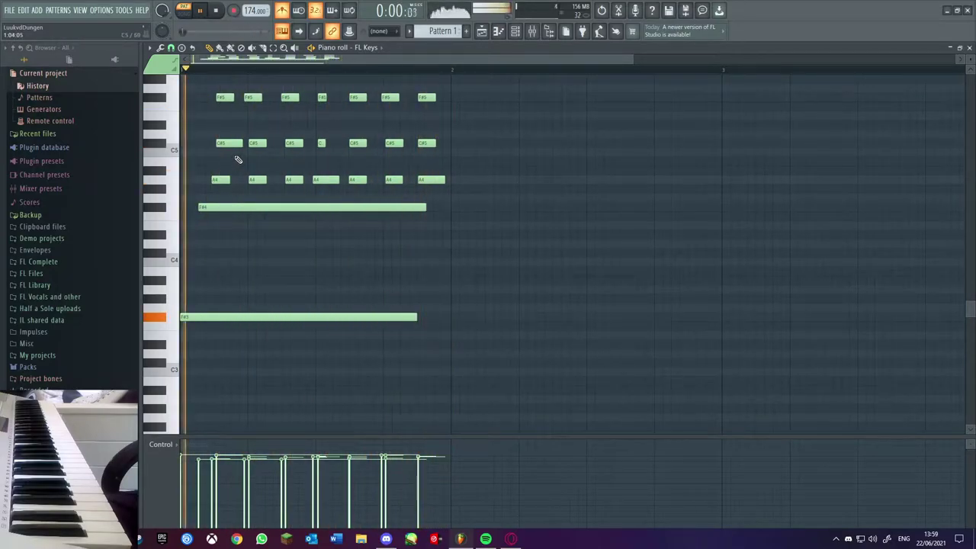
pyautogui.press('space')
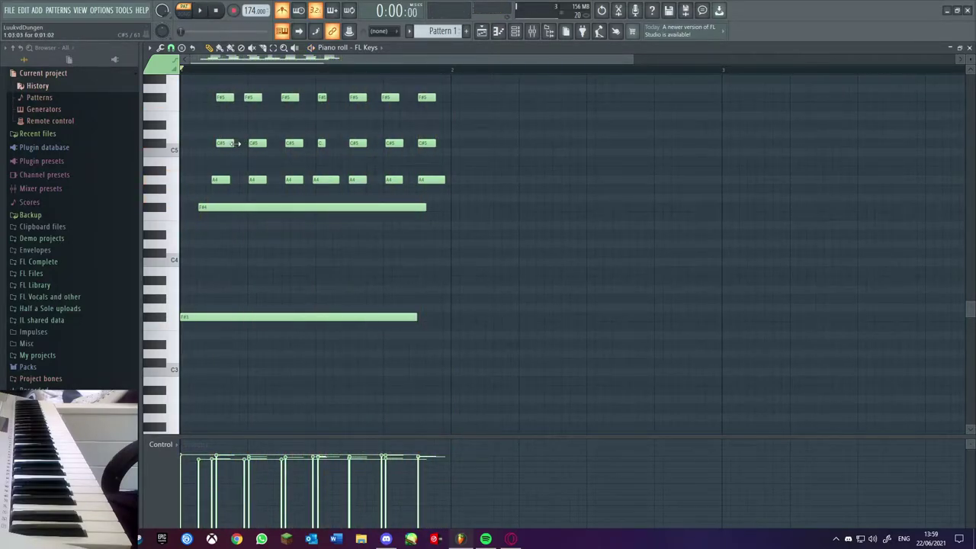
# Line up the F#5, C#5 and A4 notes of the second, third and fourth chords and audition the pattern
pyautogui.hotkey('ctrl', 'q')
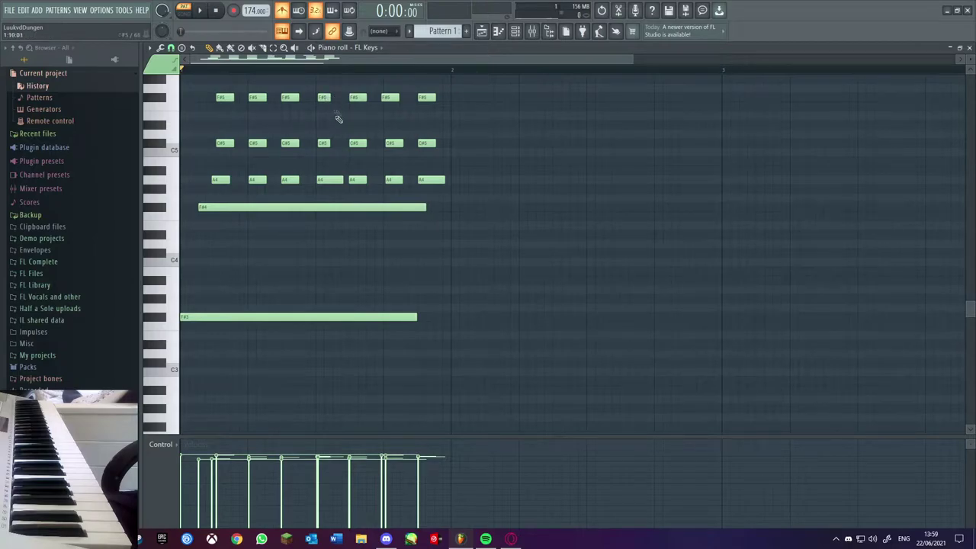
pyautogui.press('space')
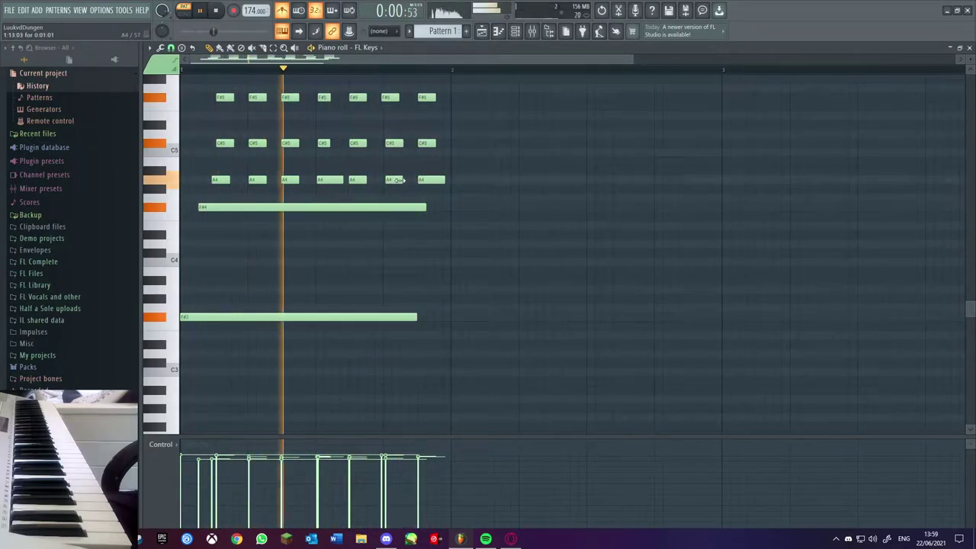
pyautogui.press('space')
pyautogui.press('space')
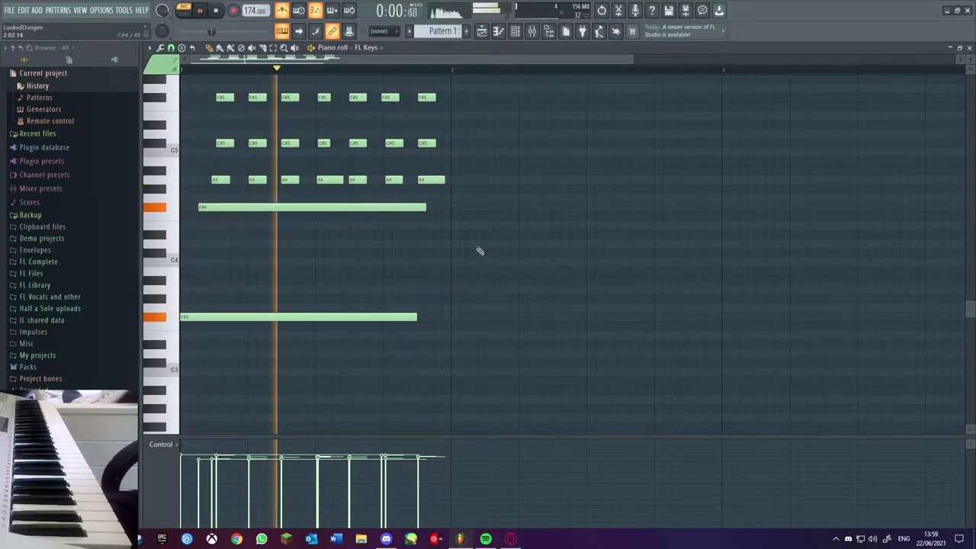
pyautogui.press('space')
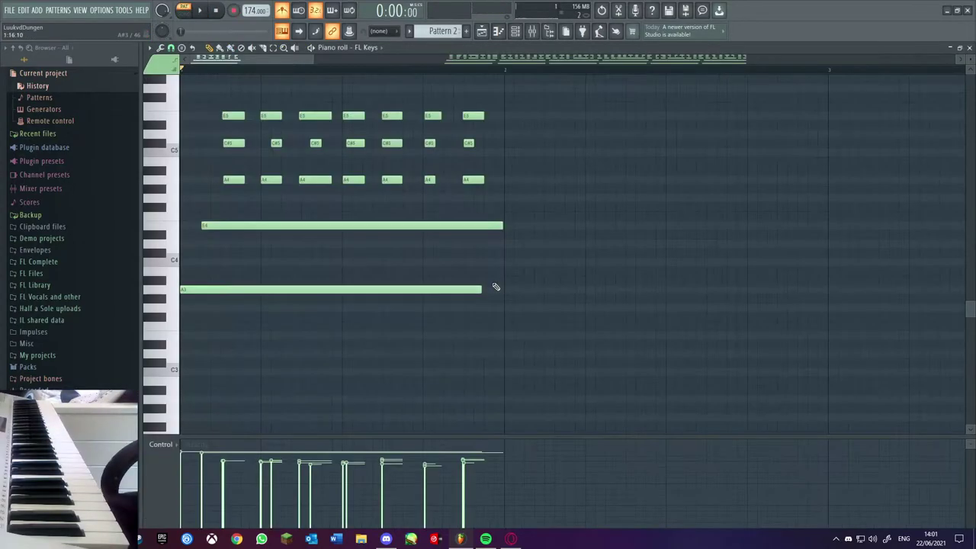
# Adjust the long A3 and E4 notes in Pattern 2 so both end just before bar 2, starting E4 slightly later
pyautogui.press('space')
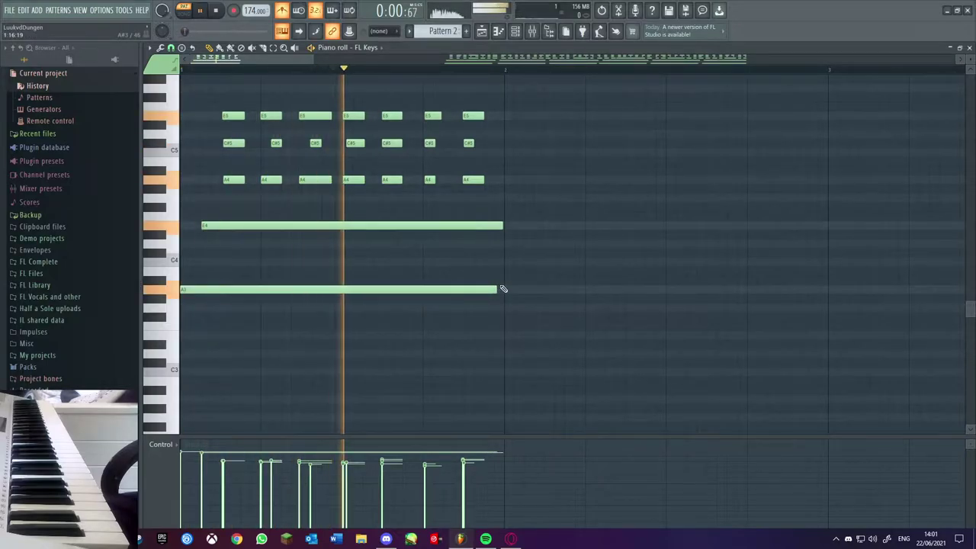
pyautogui.press('space')
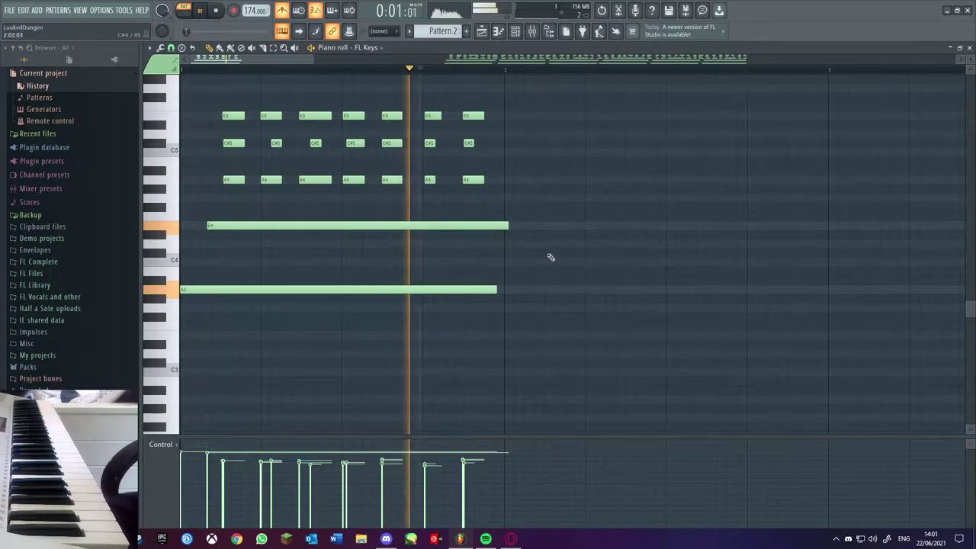
pyautogui.press('space')
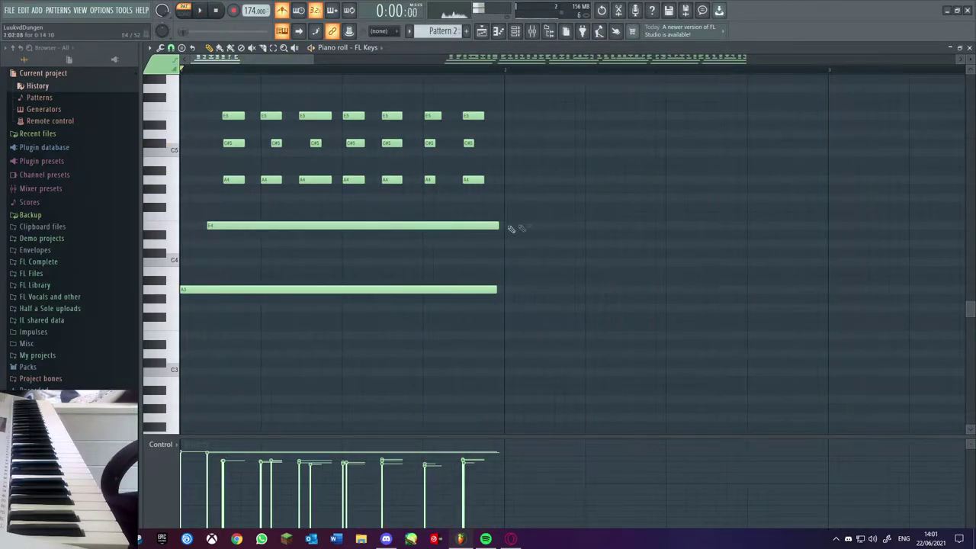
pyautogui.scroll(-4, 570, 218)
pyautogui.click(713, 80)
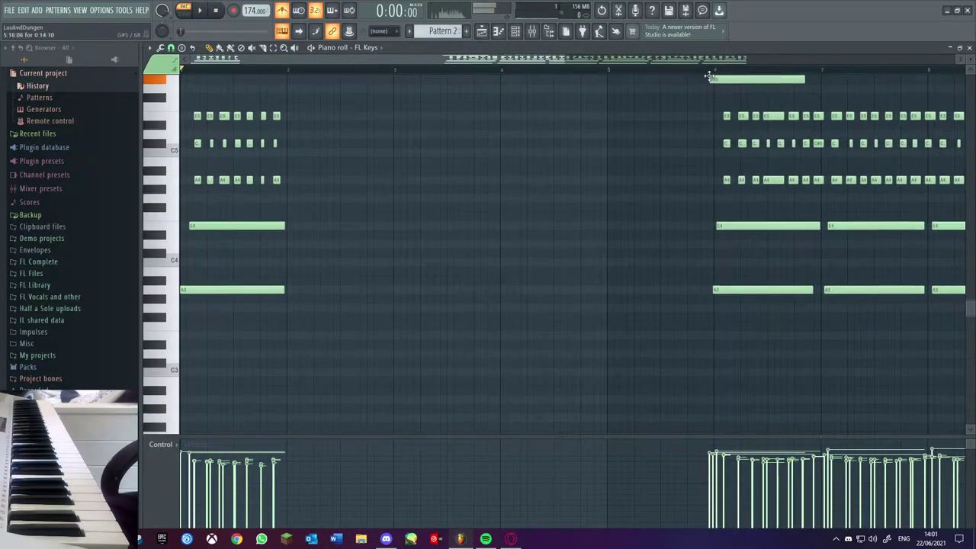
pyautogui.press('space')
pyautogui.press('space')
pyautogui.rightClick(716, 82)
# Audition and delete all the extra Pattern 2 notes from bar 6 onward, and close the piano roll
pyautogui.press('space')
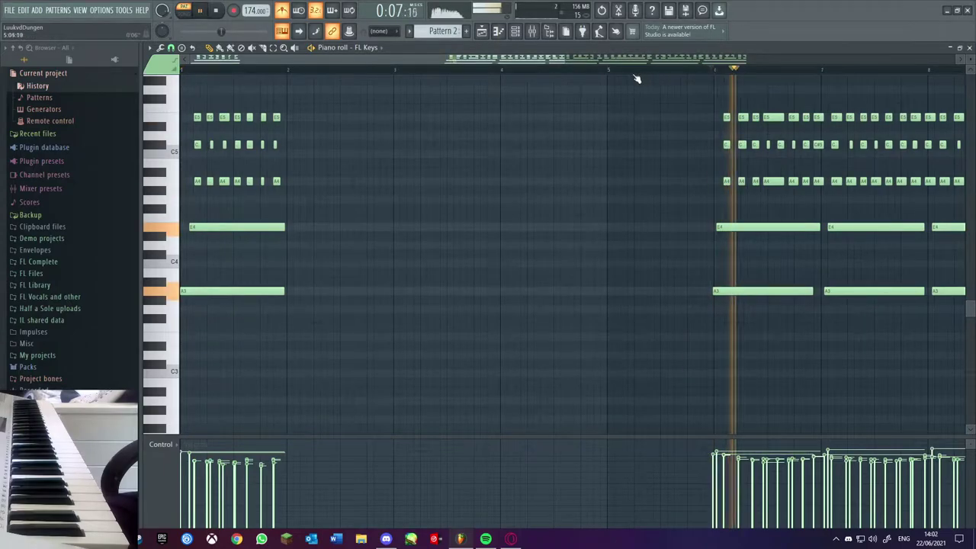
pyautogui.scroll(-2, 547, 57)
pyautogui.scroll(3, 547, 58)
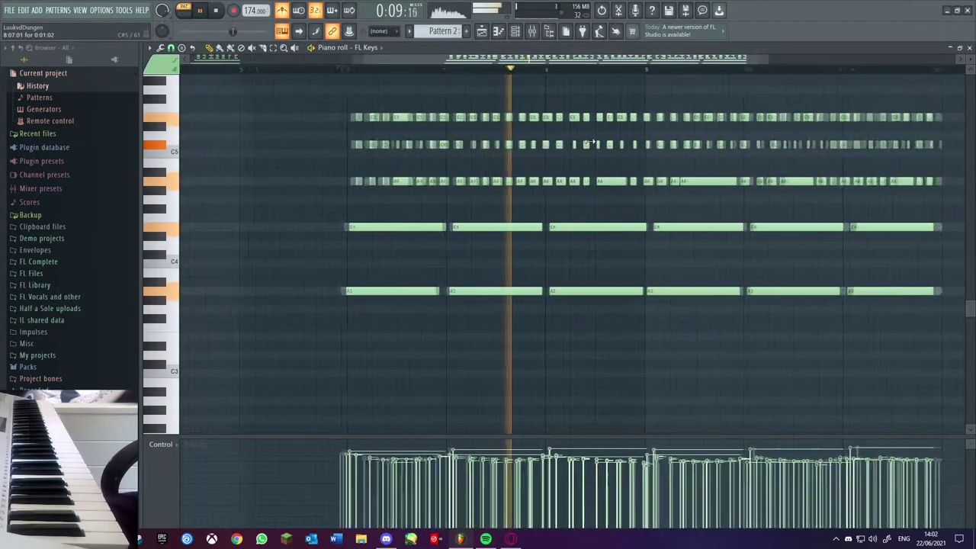
pyautogui.press('space')
pyautogui.moveTo(904, 84); pyautogui.dragTo(367, 326)
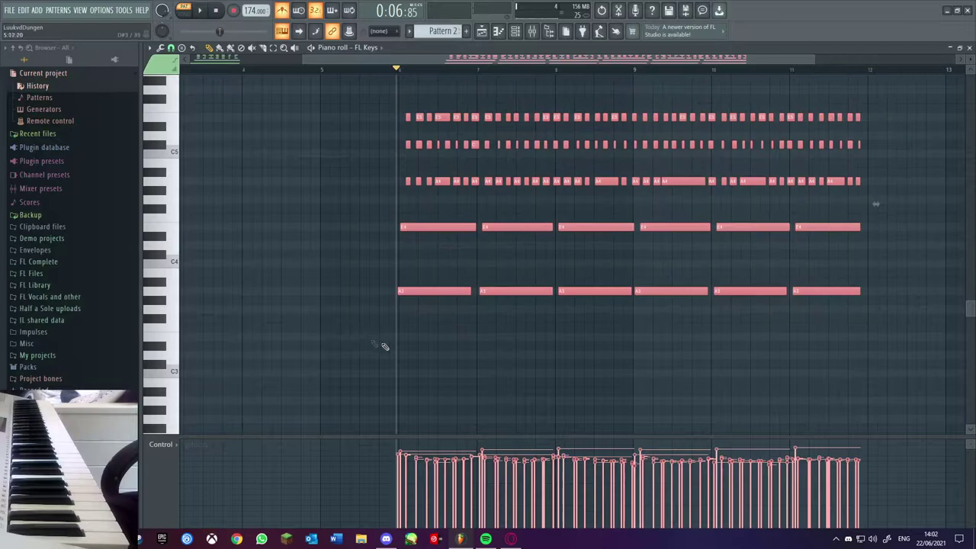
pyautogui.press('Delete')
pyautogui.moveTo(562, 59); pyautogui.dragTo(221, 60)
pyautogui.scroll(2, 327, 211)
pyautogui.click(969, 47)
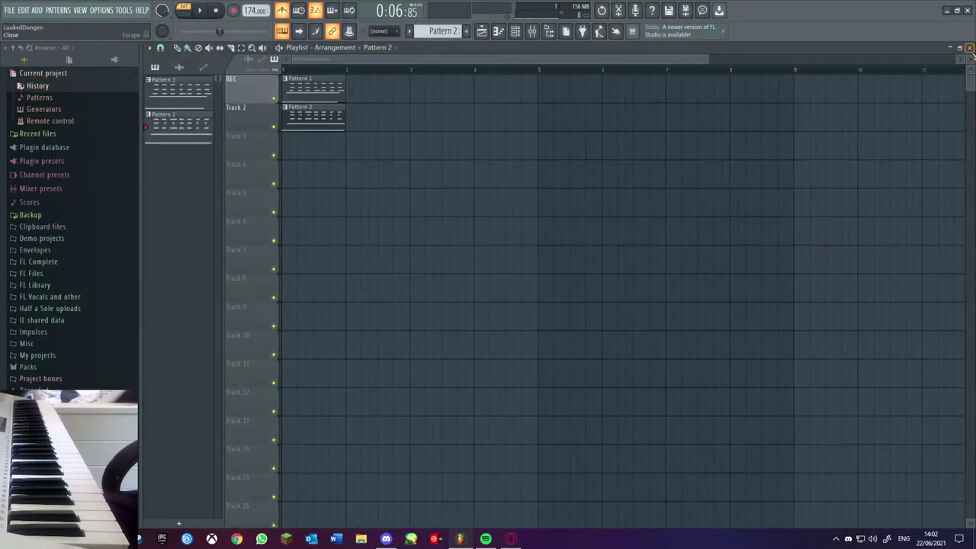
# Arrange the REC track with Pattern 1 in bars 1 and 2 and Pattern 2 in bar 3, and play it in song mode
pyautogui.moveTo(320, 120); pyautogui.dragTo(448, 91)
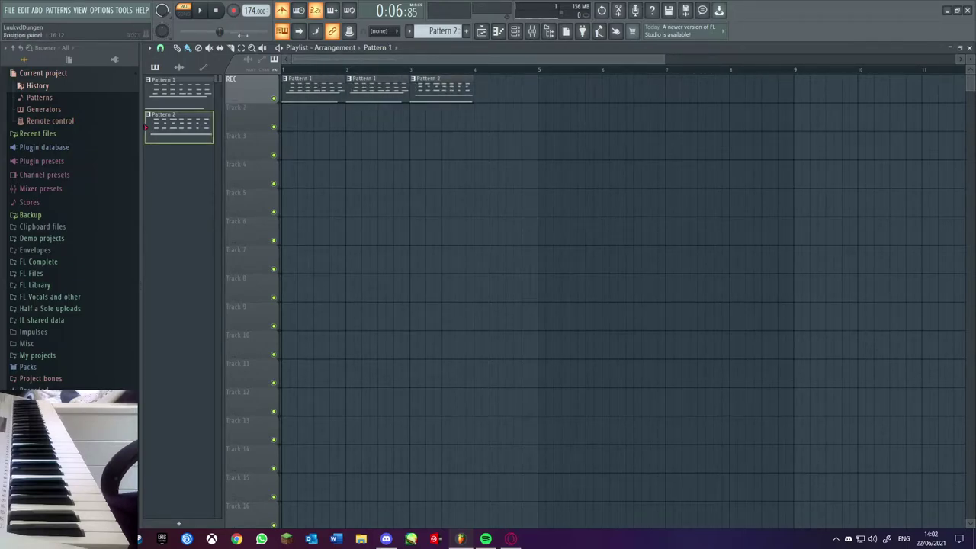
pyautogui.click(185, 16)
pyautogui.press('space')
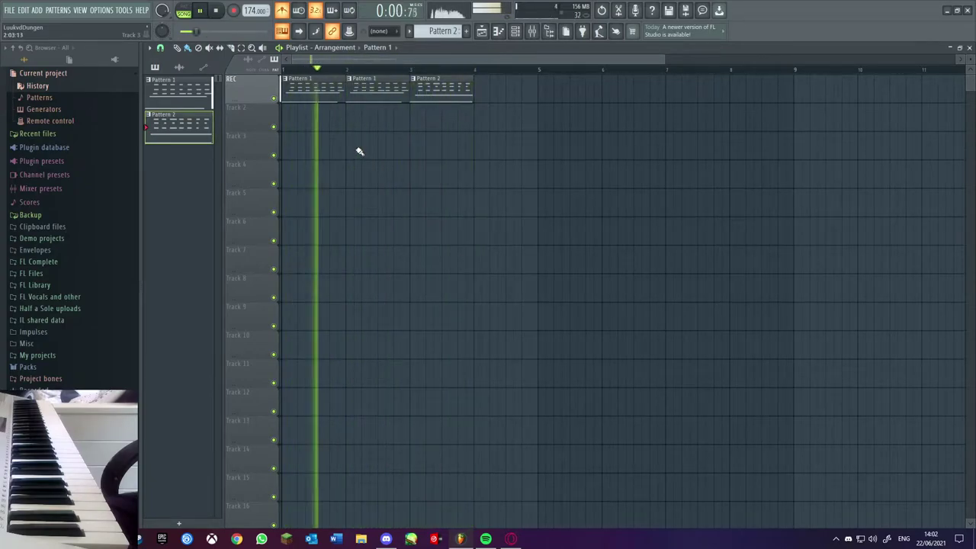
pyautogui.press('space')
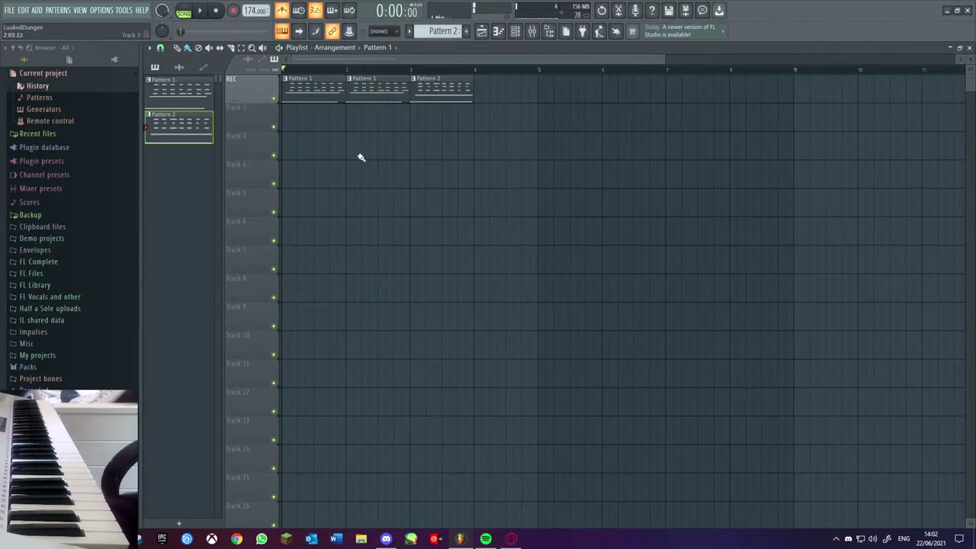
pyautogui.click(201, 11)
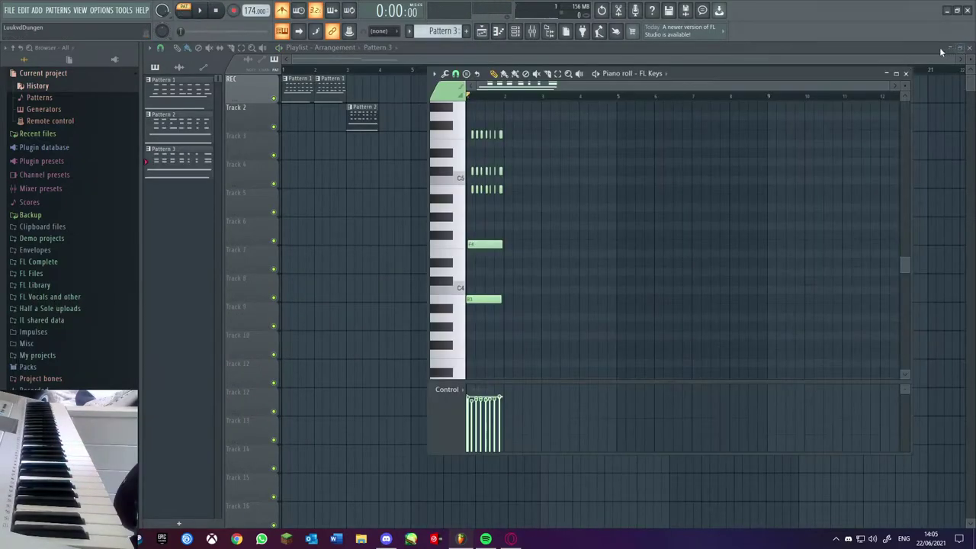
# Maximize the Pattern 3 piano roll to check its notes and close it to return to the playlist
pyautogui.click(899, 79)
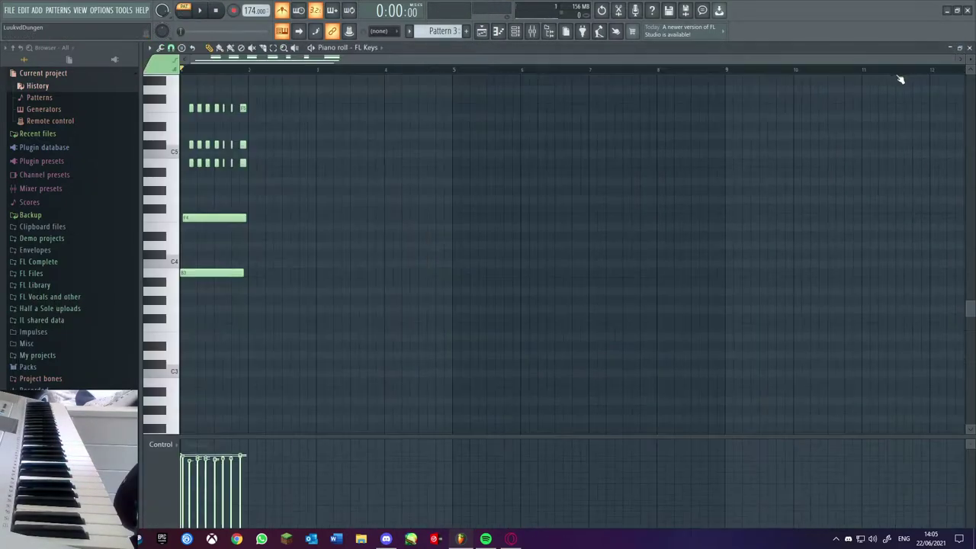
pyautogui.click(969, 47)
pyautogui.keyDown('ctrl'); pyautogui.scroll(2, 355, 229); pyautogui.keyUp('ctrl')
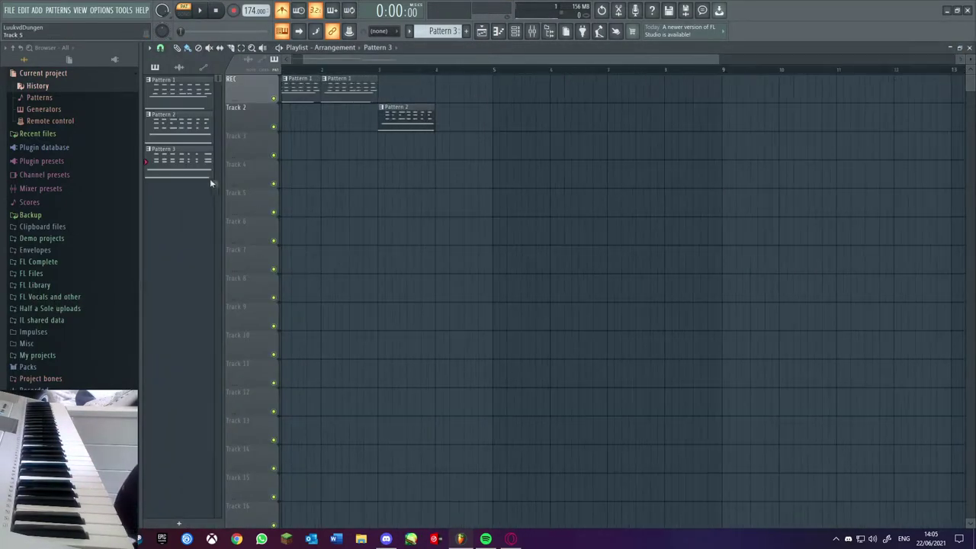
# Place Pattern 3 in bar 4 of the REC track, play the arrangement, and check Pattern 2's notes in the piano roll
pyautogui.moveTo(446, 83); pyautogui.dragTo(436, 91)
pyautogui.keyDown('ctrl'); pyautogui.scroll(2, 490, 264); pyautogui.keyUp('ctrl')
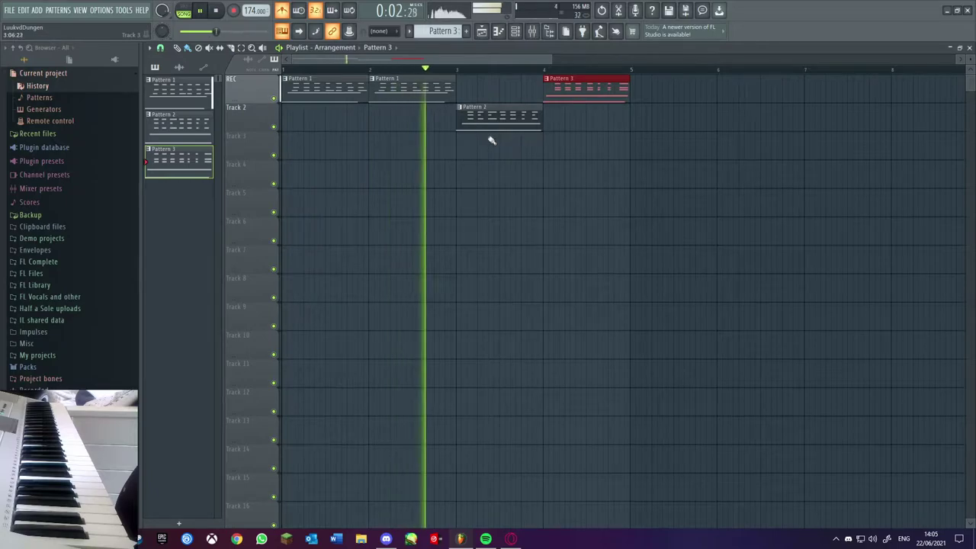
pyautogui.press('space')
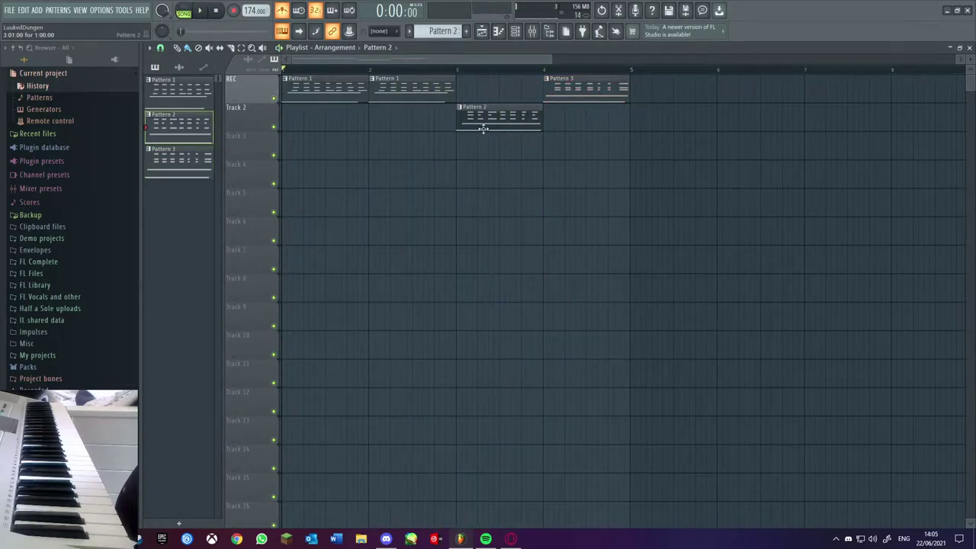
pyautogui.doubleClick(482, 129)
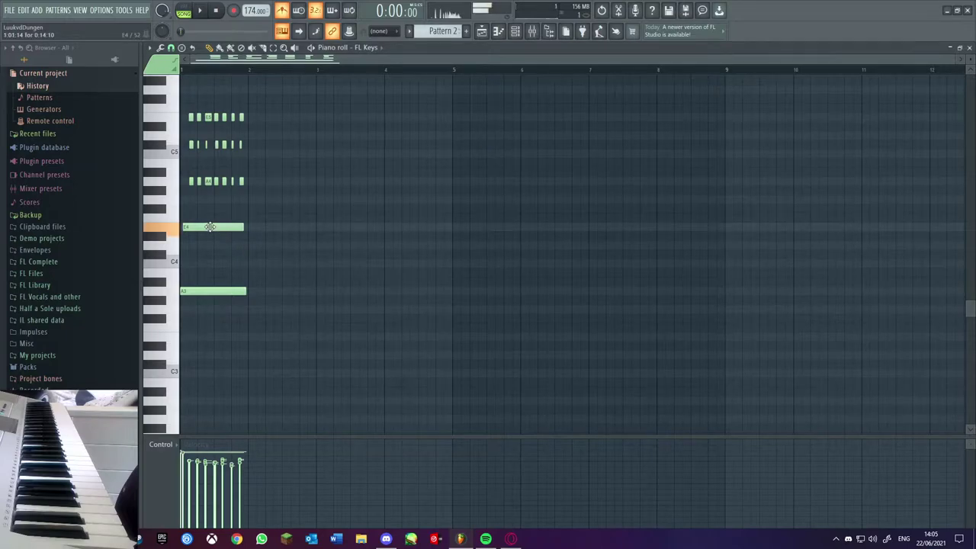
pyautogui.click(969, 48)
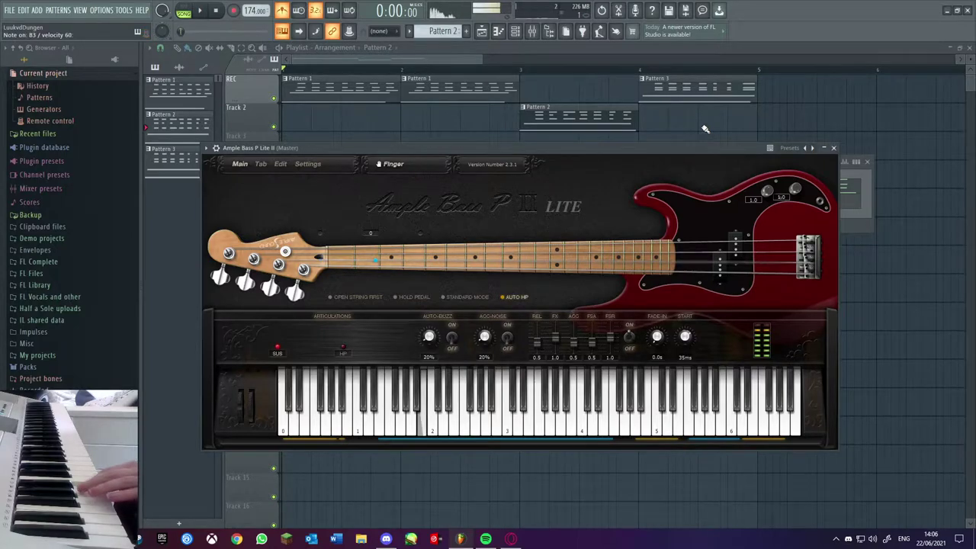
# Record an F#3, A3 and B3 bass line with Ample Bass P Lite II in new Pattern 4, tidy bars 1 to 4 and audition it
pyautogui.press('F4')
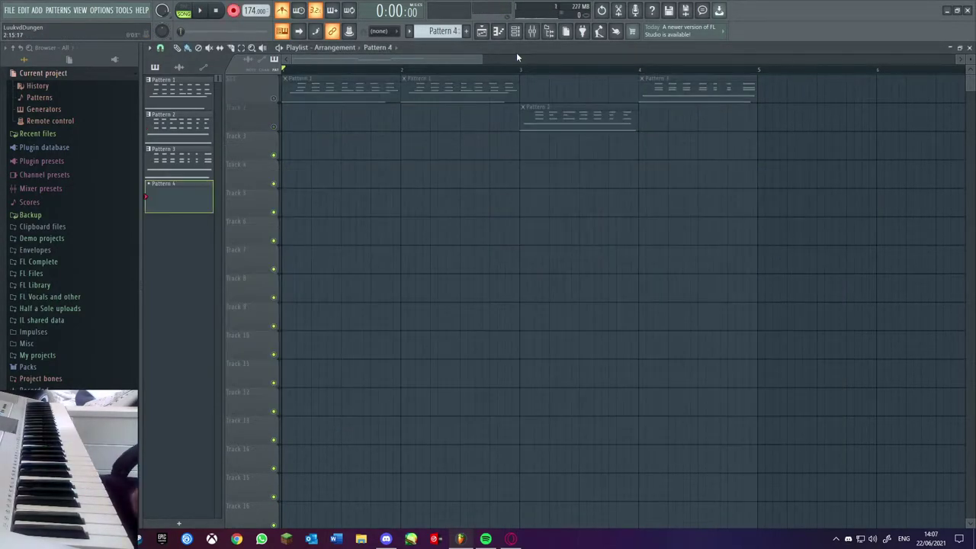
pyautogui.press('space')
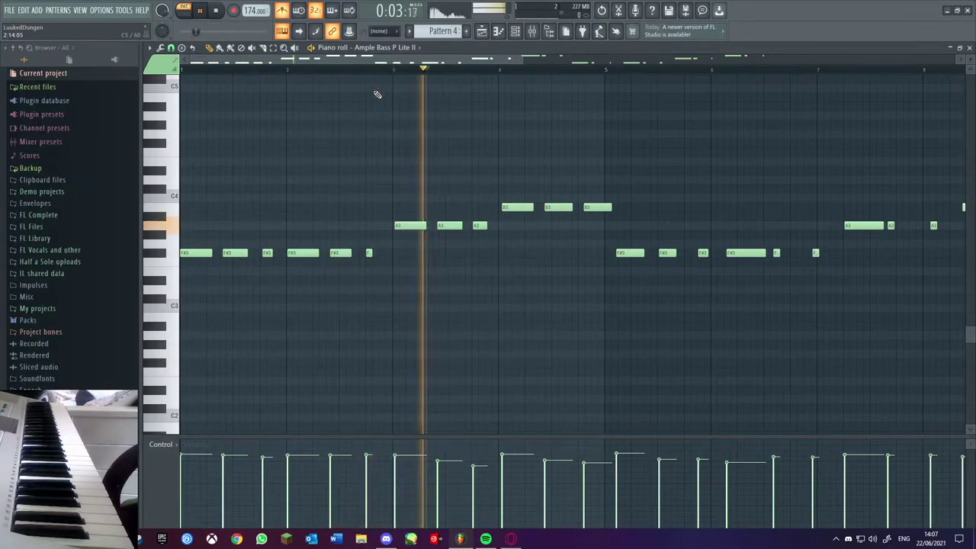
pyautogui.press('space')
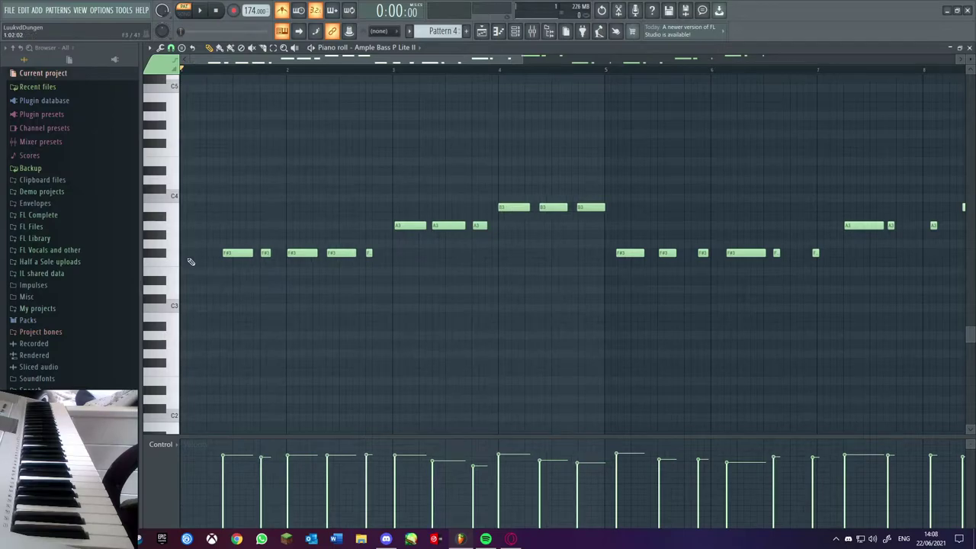
pyautogui.press('space')
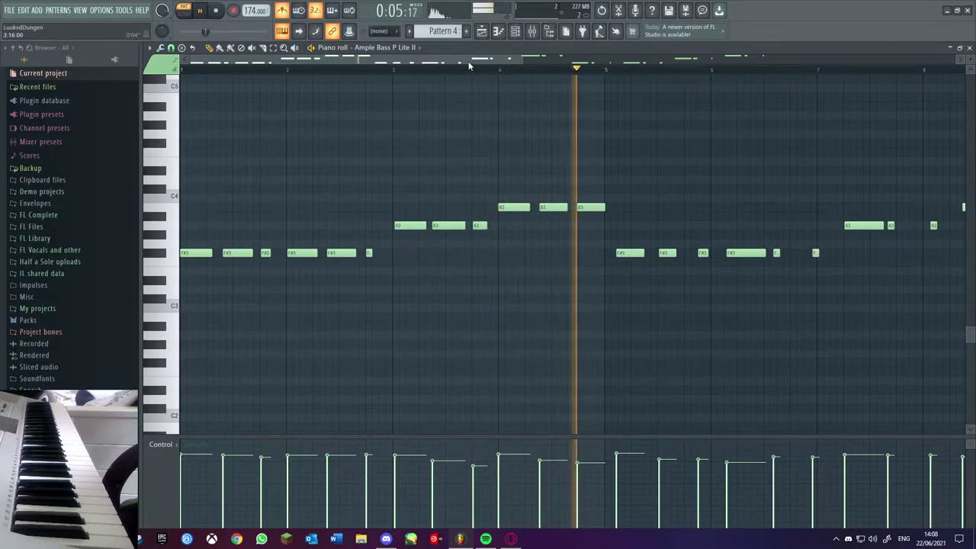
pyautogui.press('space')
# Put the alternative F#3, A3 and B3 bass take with shorter notes into Pattern 5 from bar 1 and audition it
pyautogui.moveTo(462, 67); pyautogui.dragTo(498, 141)
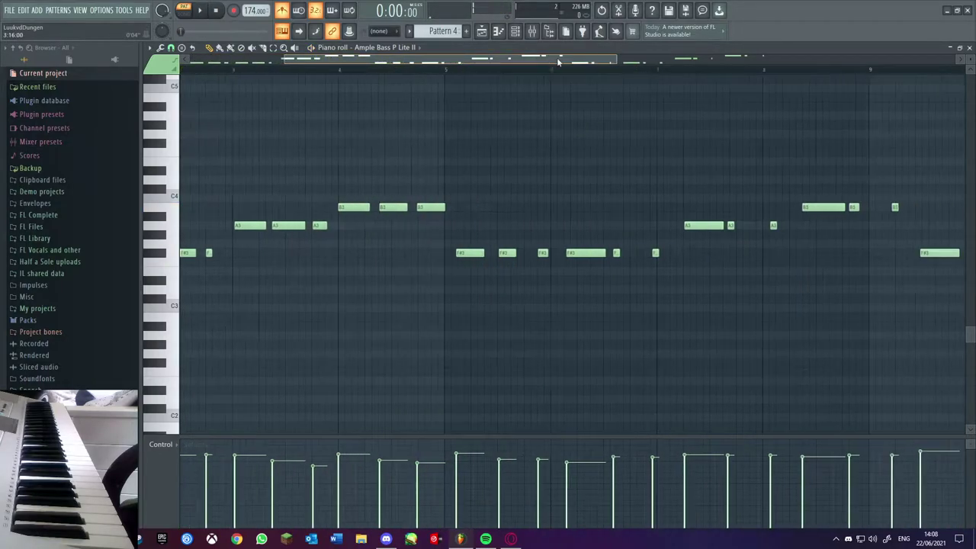
pyautogui.click(659, 208)
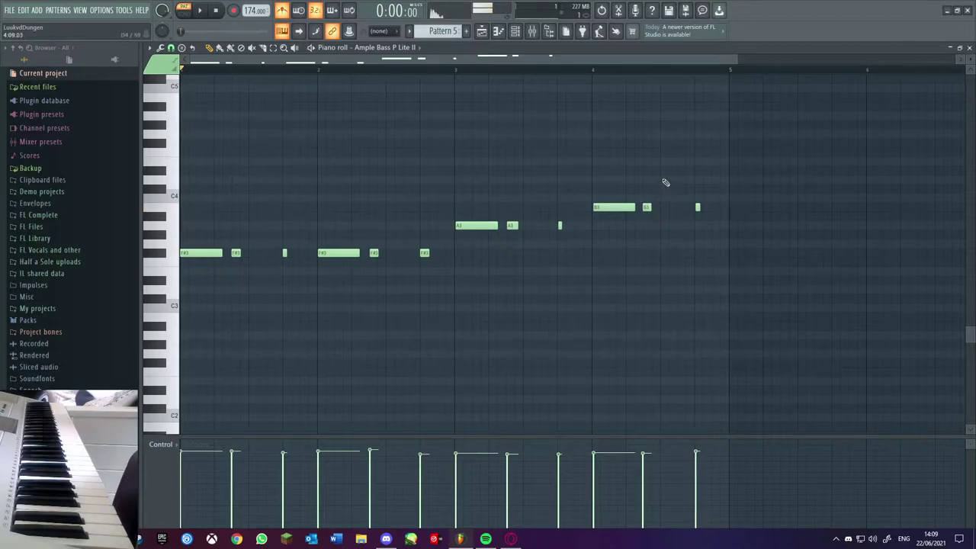
pyautogui.press('space')
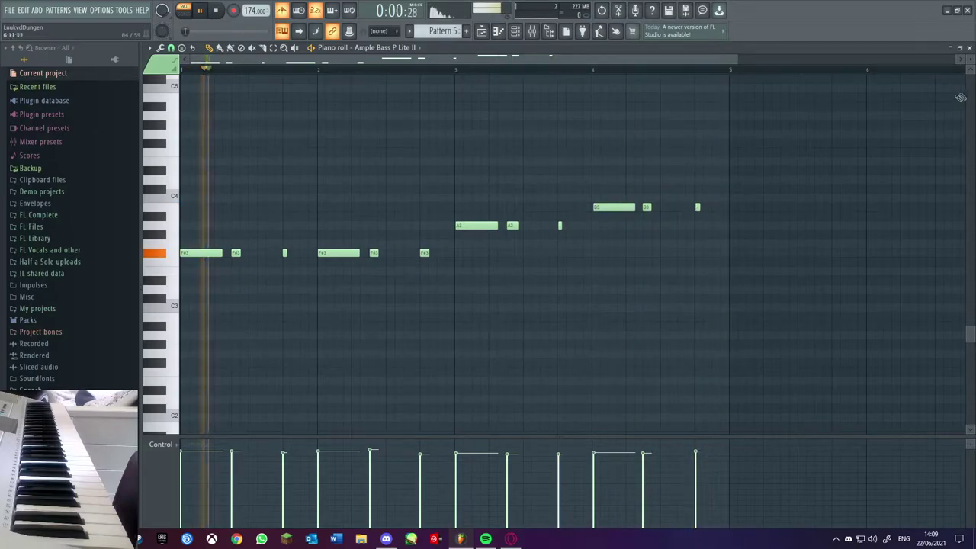
pyautogui.press('space')
# Place Pattern 4 on Track 3 across bars 1 to 4 and check it against the chord patterns in song mode
pyautogui.press('F5')
pyautogui.press('F6')
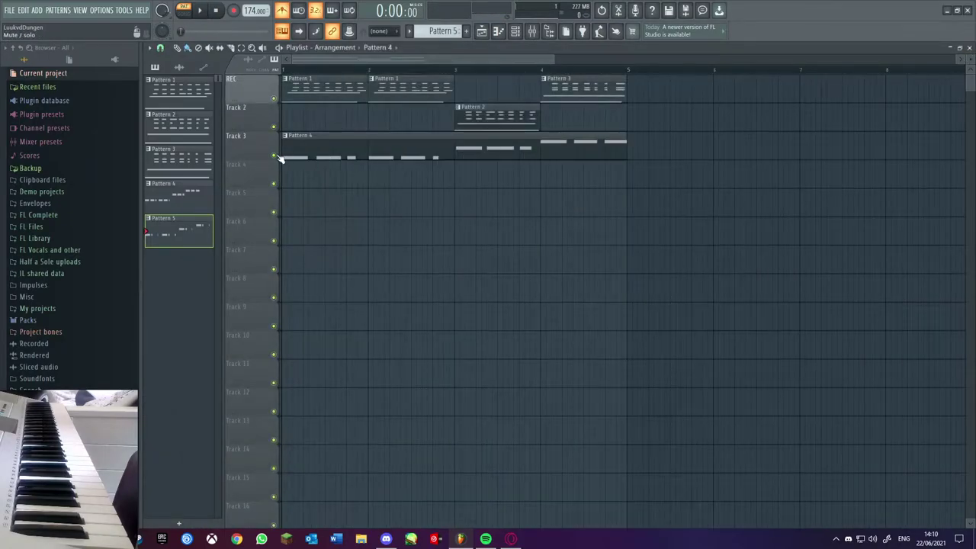
pyautogui.press('space')
pyautogui.press('space')
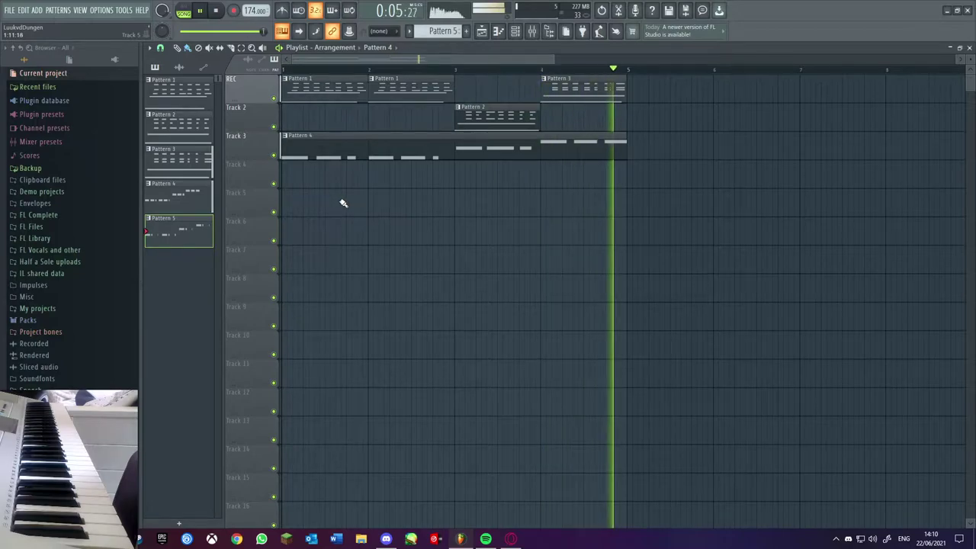
pyautogui.doubleClick(472, 150)
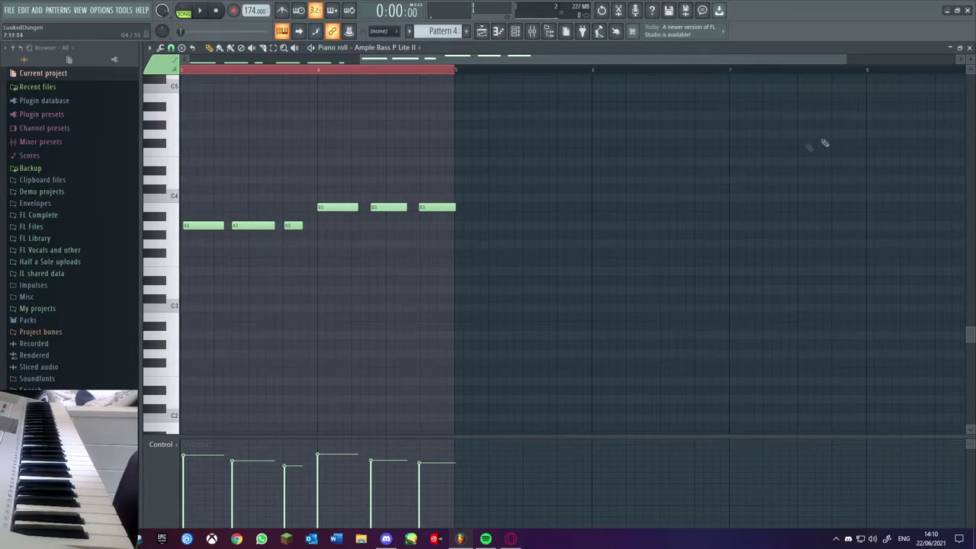
pyautogui.press('F5')
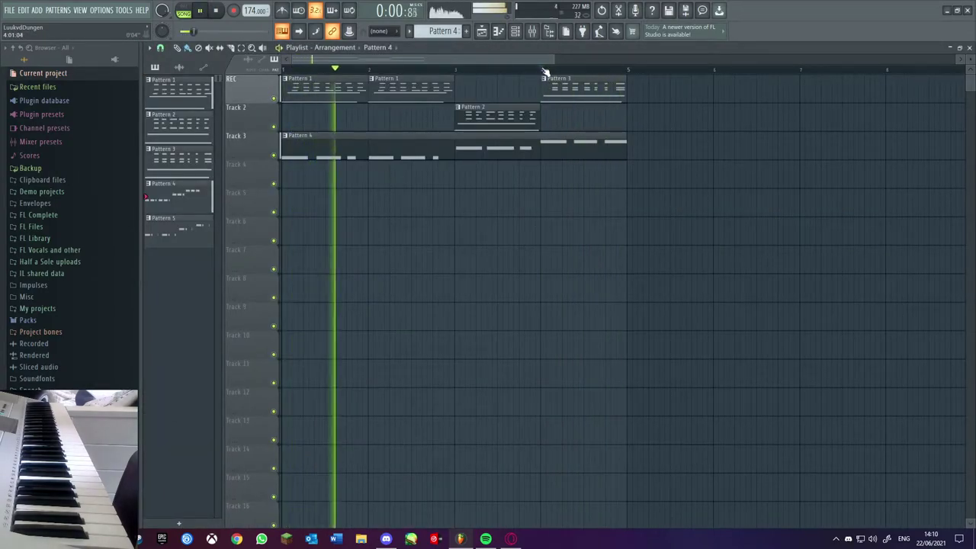
# Correct Pattern 3's chord to B3, F#4, B4, D5 and F#5 in the piano roll, and close it
pyautogui.click(542, 70)
pyautogui.doubleClick(557, 86)
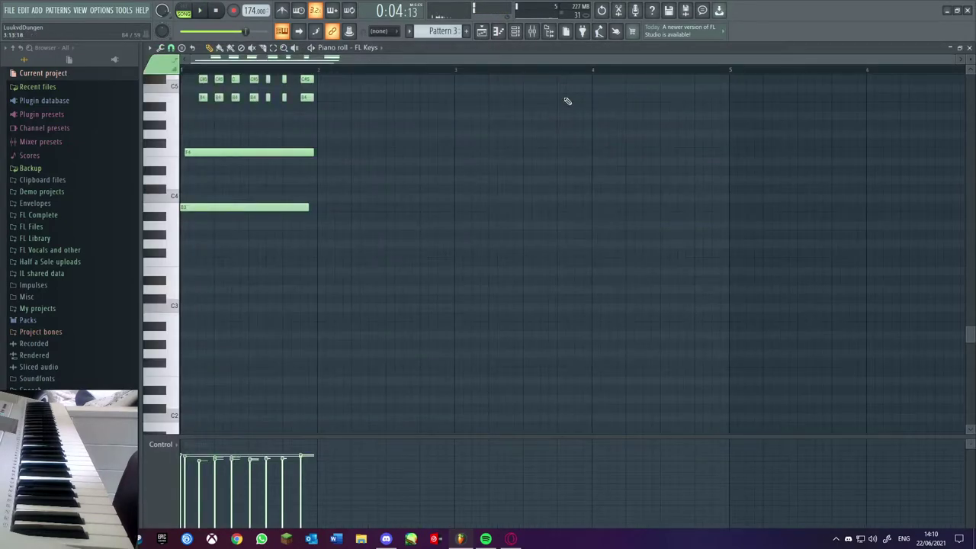
pyautogui.scroll(3, 333, 316)
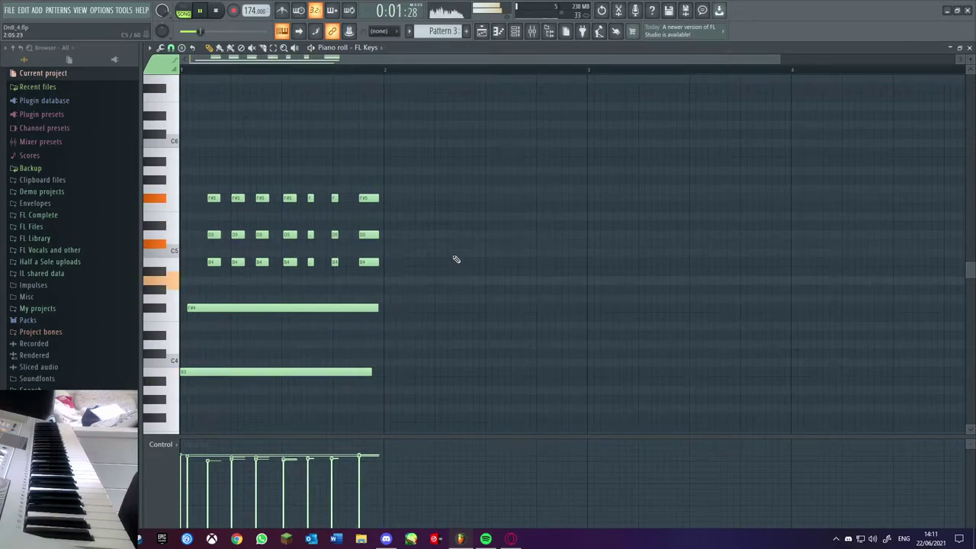
pyautogui.click(969, 47)
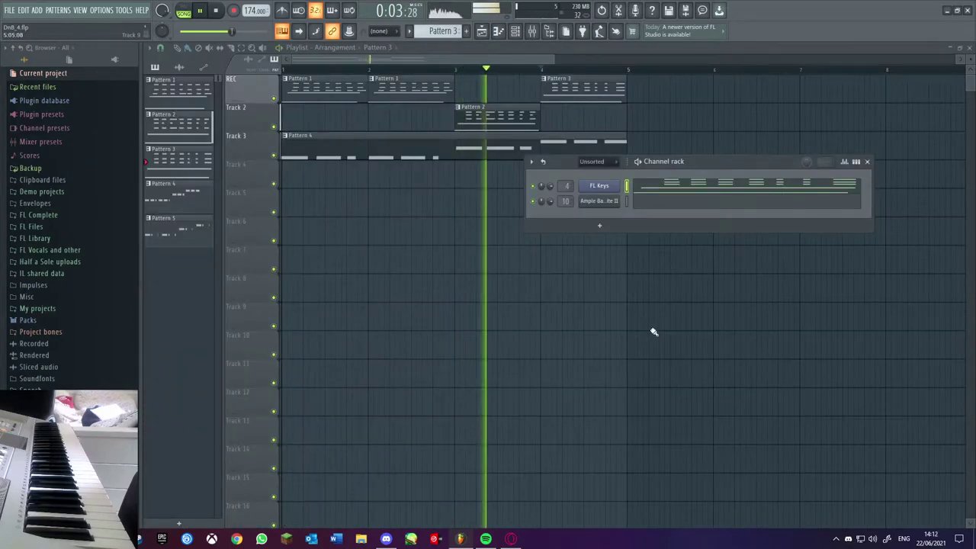
# Reorder the clips with Pattern 3 in bar 3 and Pattern 2 in bar 4, and swap Pattern 4's B3 and A3 bass notes to match
pyautogui.press('F6')
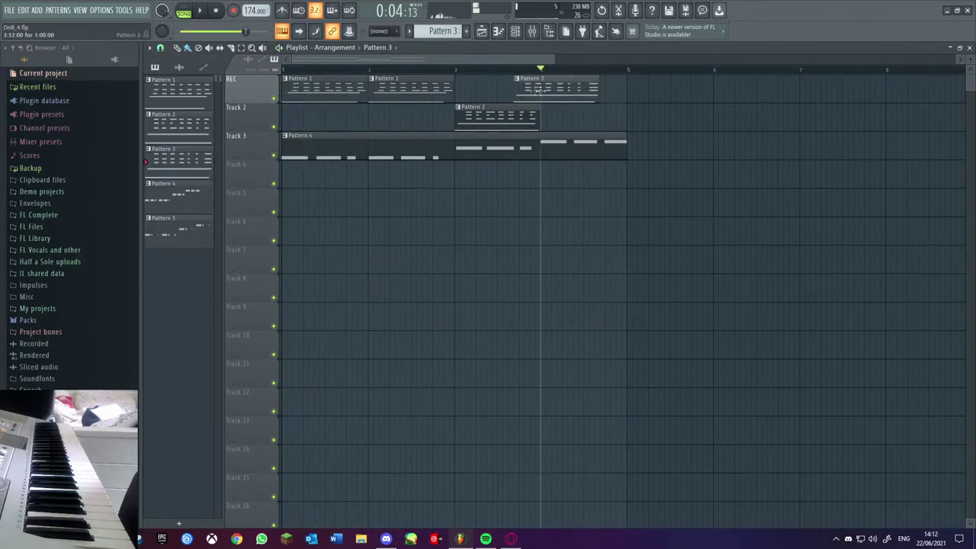
pyautogui.doubleClick(541, 148)
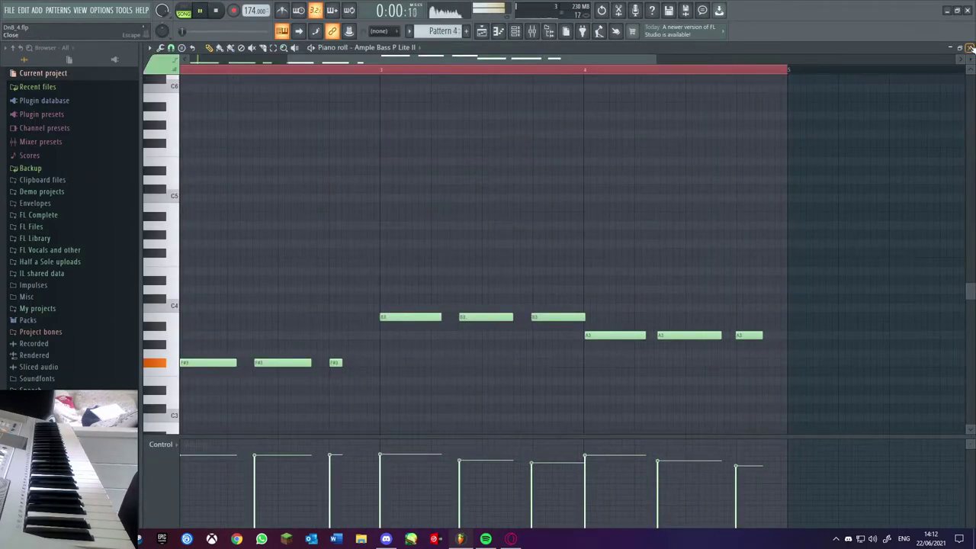
pyautogui.click(969, 47)
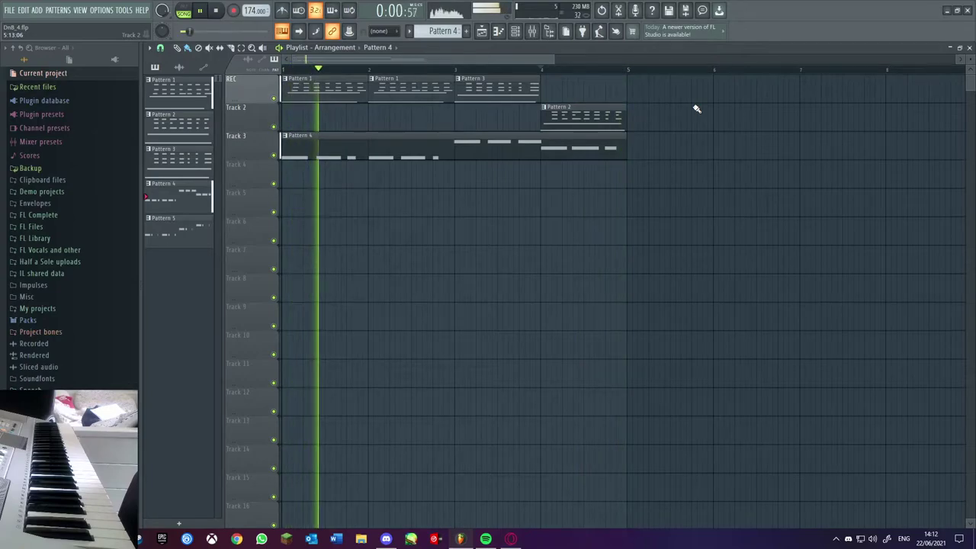
pyautogui.doubleClick(359, 159)
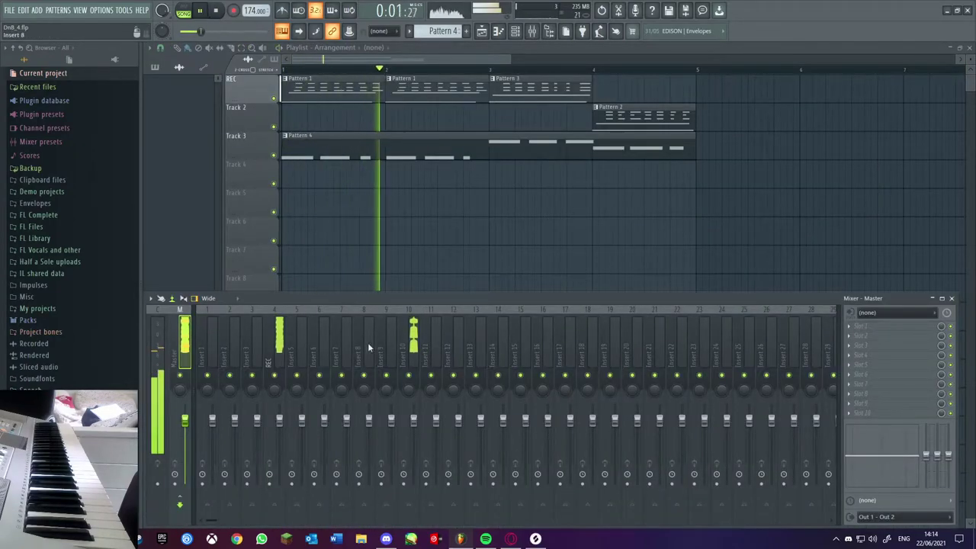
# Add Fruity parametric EQ 2 to the REC mixer track, cutting the lows, dipping about 337 Hz by 4.8 dB and boosting the highs
pyautogui.click(911, 353)
pyautogui.click(778, 229)
pyautogui.press('space')
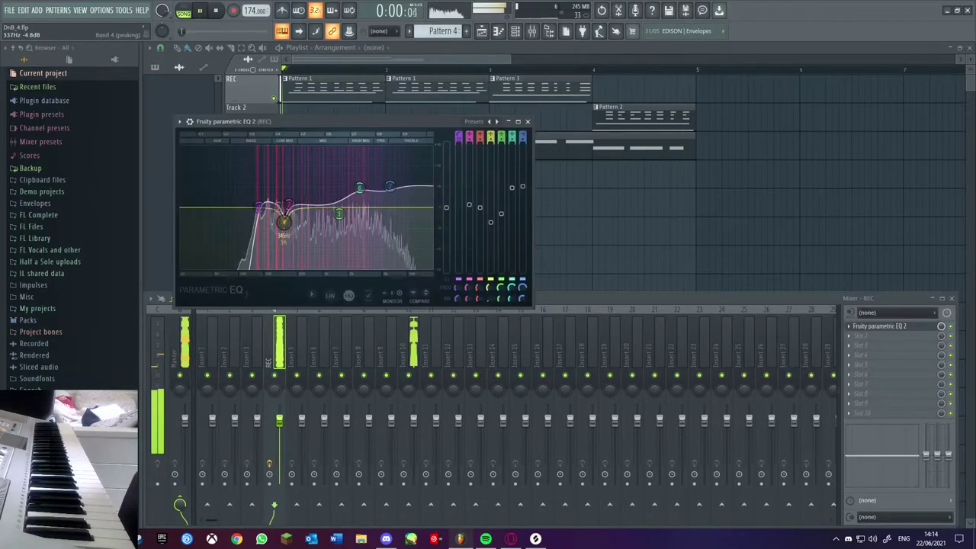
pyautogui.click(527, 121)
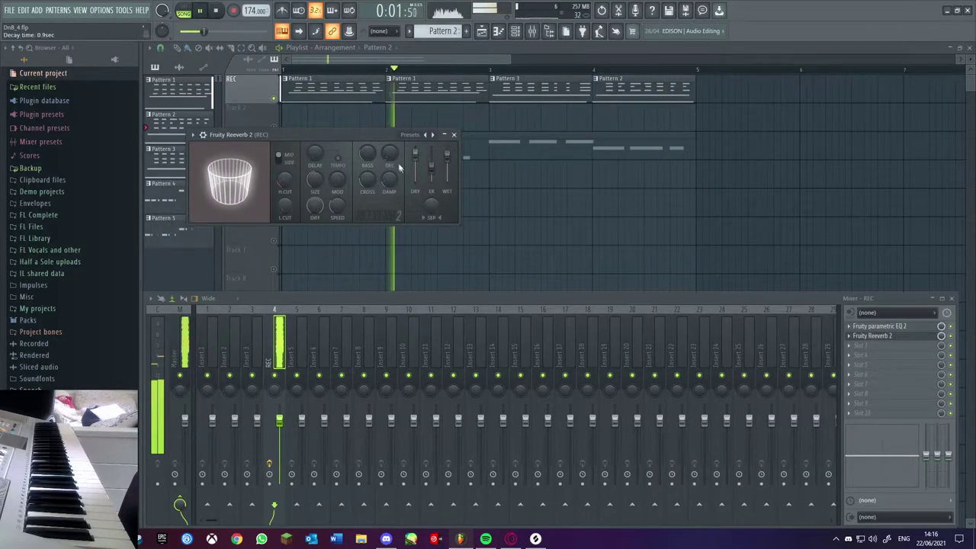
# Align Pattern 1's repeated A4, C#5 and F#5 chord notes evenly to the grid and close the piano roll
pyautogui.doubleClick(445, 95)
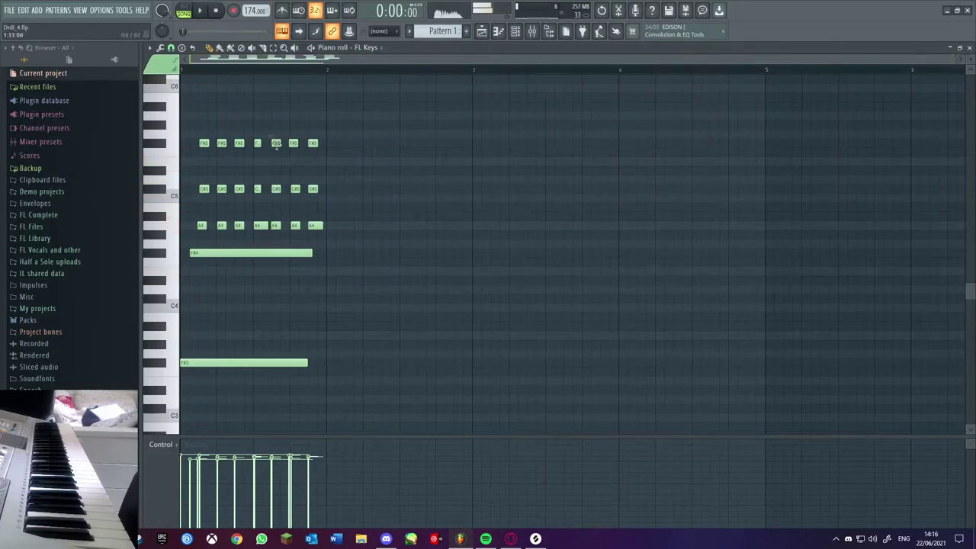
pyautogui.keyDown('ctrl'); pyautogui.scroll(3, 371, 141); pyautogui.keyUp('ctrl')
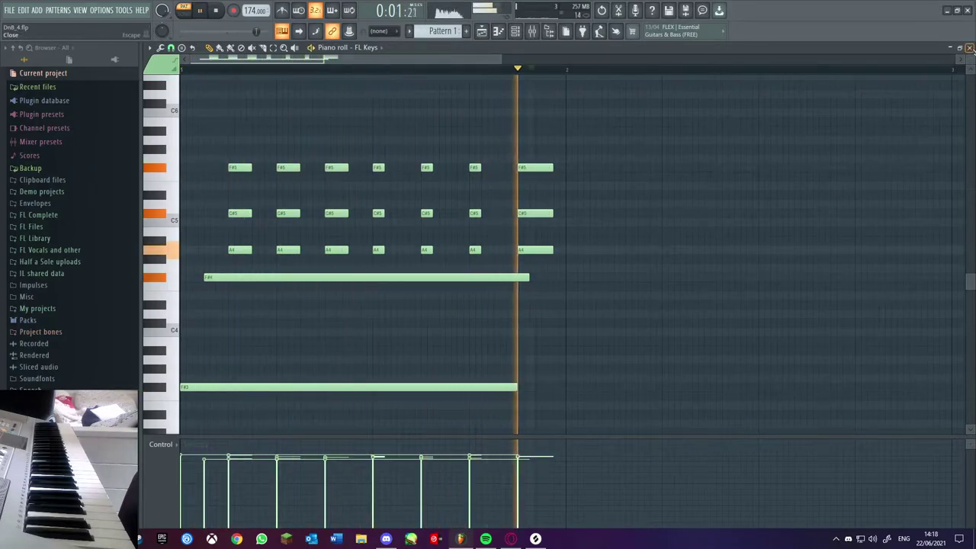
pyautogui.press('F5')
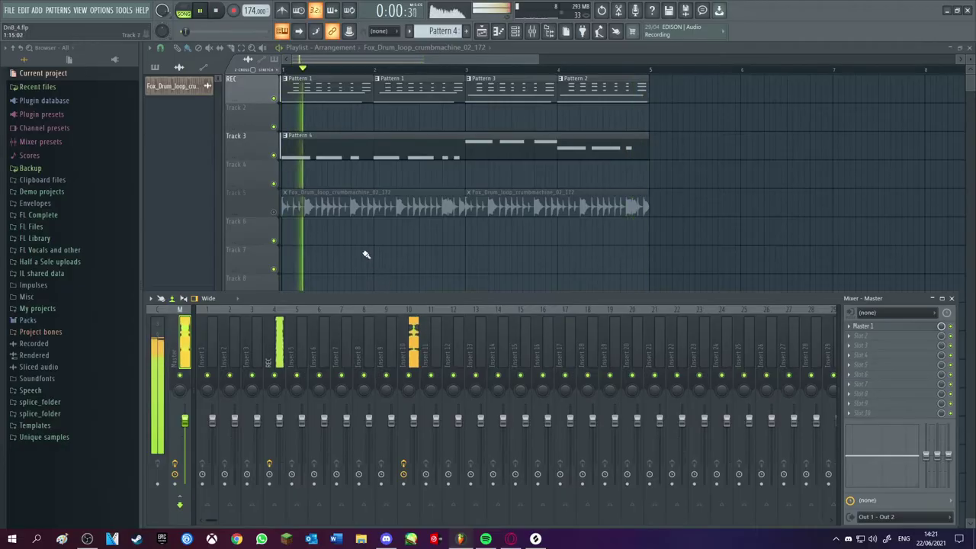
# Close the mixer, unmute the Fox drum loop on Track 5, and play the arrangement with it
pyautogui.press('F9')
pyautogui.press('space')
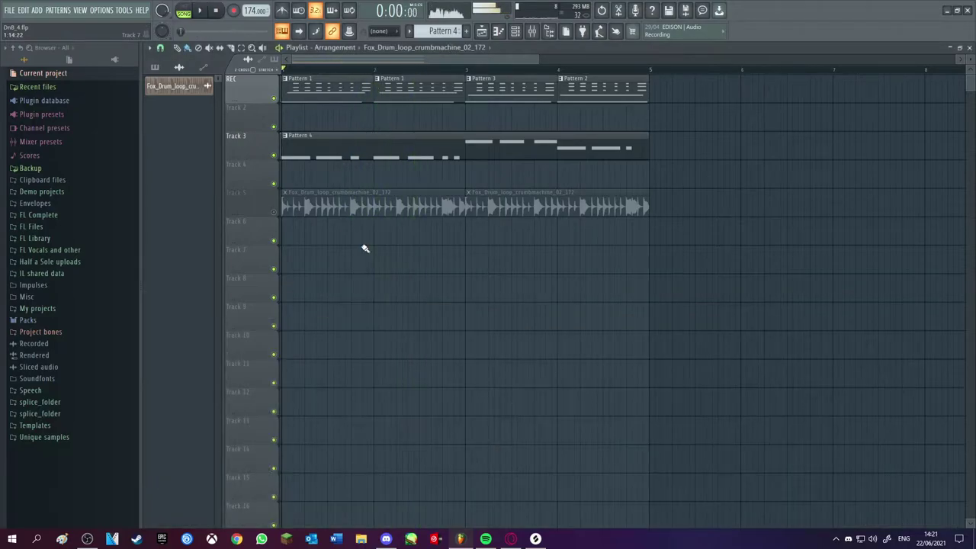
pyautogui.click(273, 212)
pyautogui.press('space')
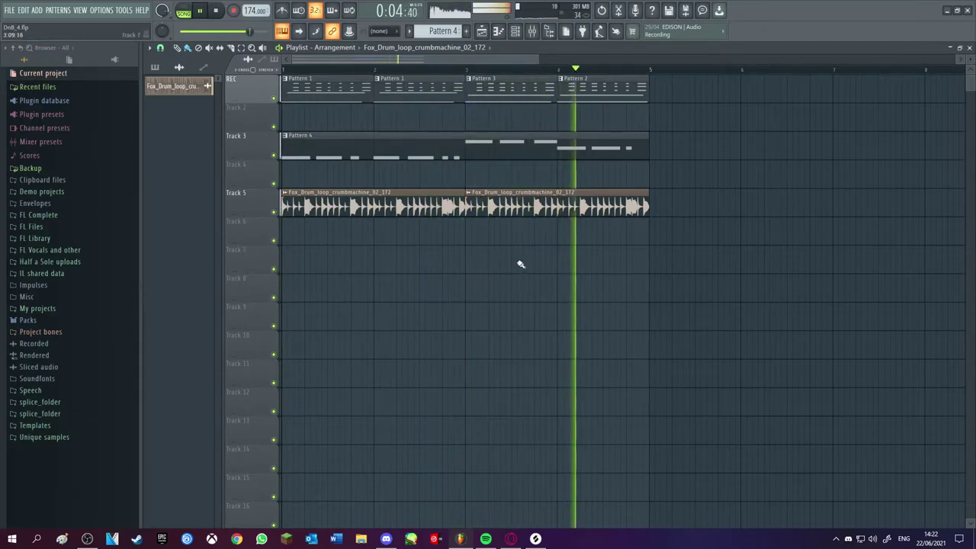
pyautogui.press('space')
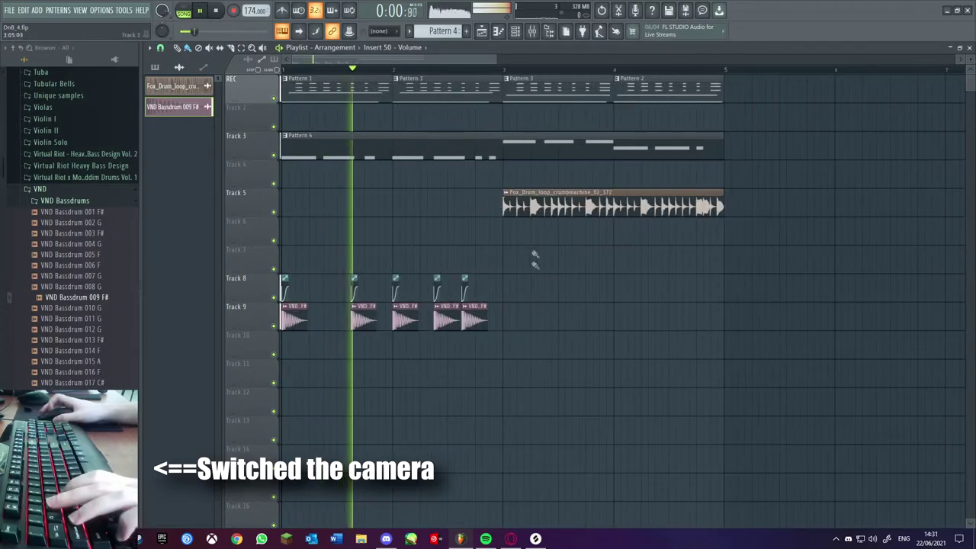
# Duplicate the kick and automation clips into bars 3 and 4, and fill Track 5 with the drum loop up to the middle of bar 4
pyautogui.moveTo(562, 246); pyautogui.dragTo(236, 336)
pyautogui.hotkey('ctrl', 'b')
pyautogui.click(539, 268)
pyautogui.moveTo(610, 204); pyautogui.dragTo(389, 206)
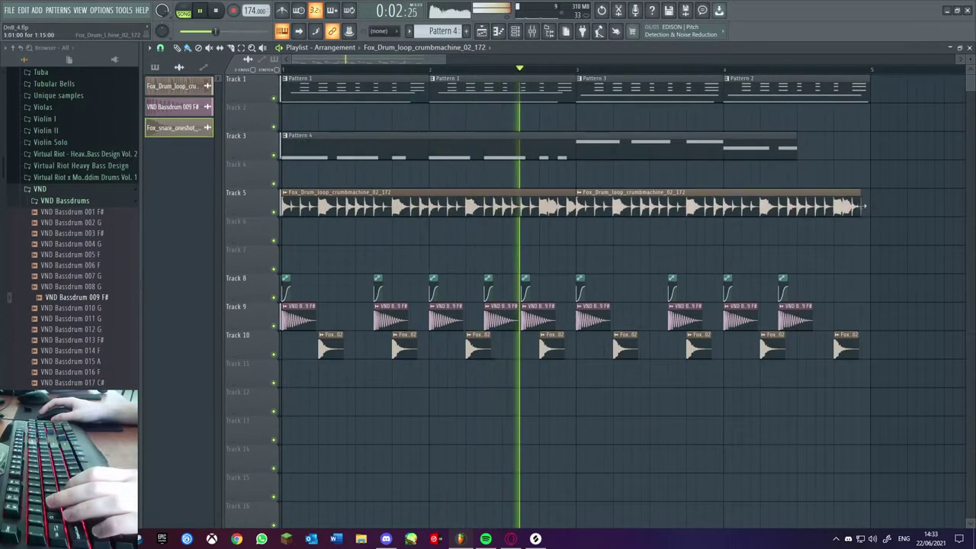
pyautogui.moveTo(868, 212); pyautogui.dragTo(797, 211)
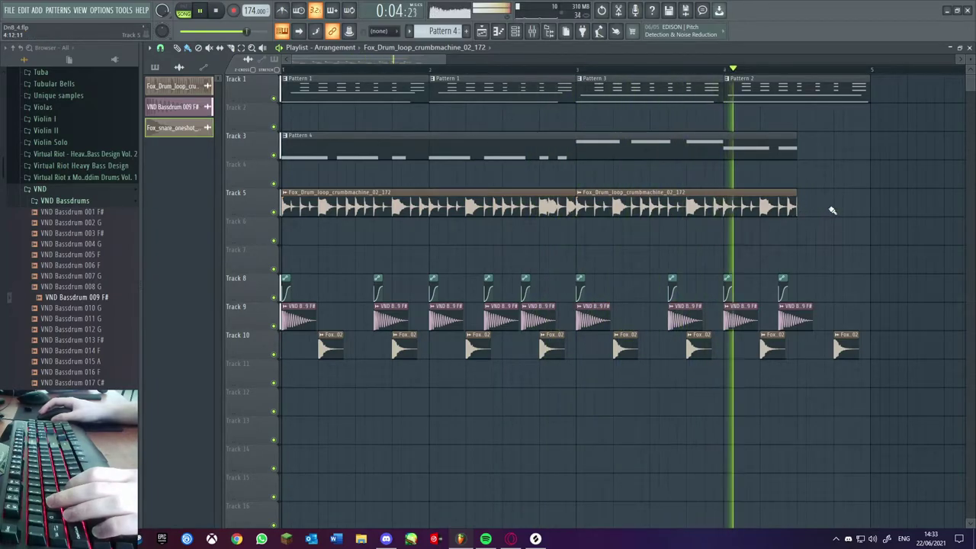
pyautogui.press('space')
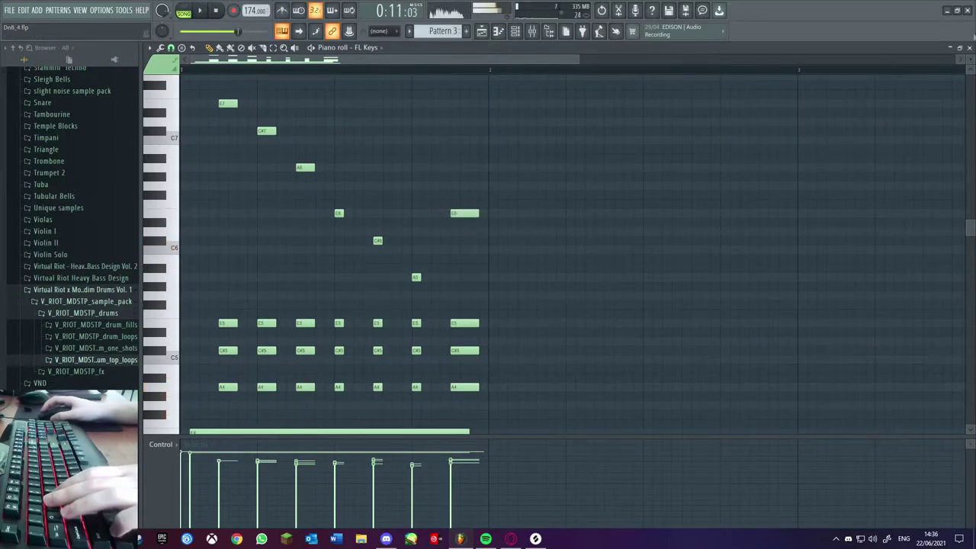
# Return from Pattern 3's piano roll to the playlist and play the section around its Track 1 clip in bars 11 and 12
pyautogui.press('F5')
pyautogui.moveTo(321, 142); pyautogui.dragTo(490, 92)
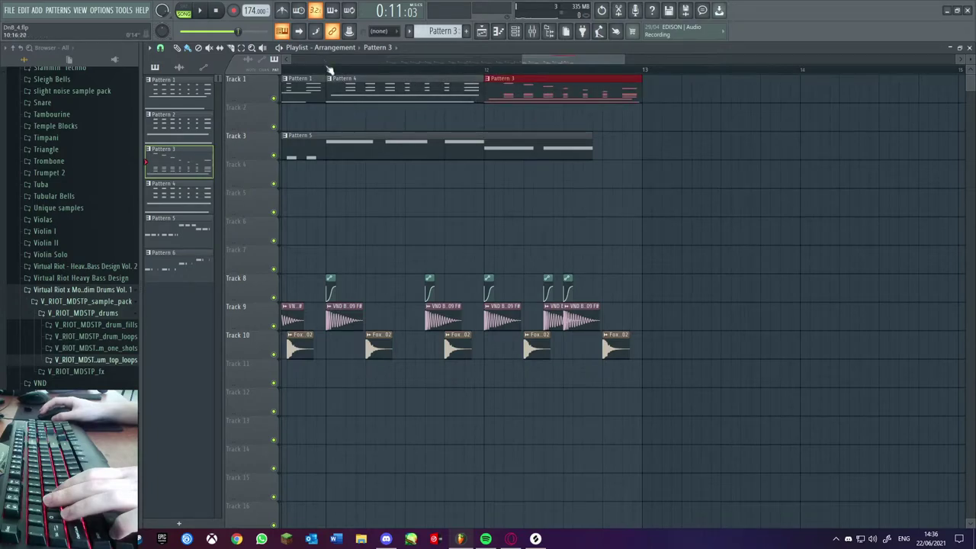
pyautogui.press('space')
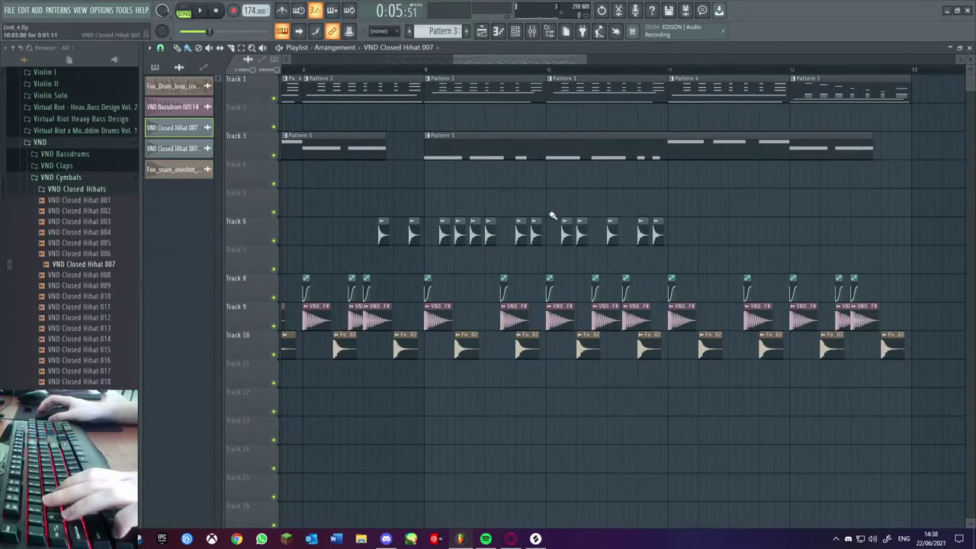
# Duplicate the Track 6 closed hi-hats of bars 9 and 10 into bars 11 and 12, shifted slightly later
pyautogui.moveTo(565, 58); pyautogui.dragTo(576, 58)
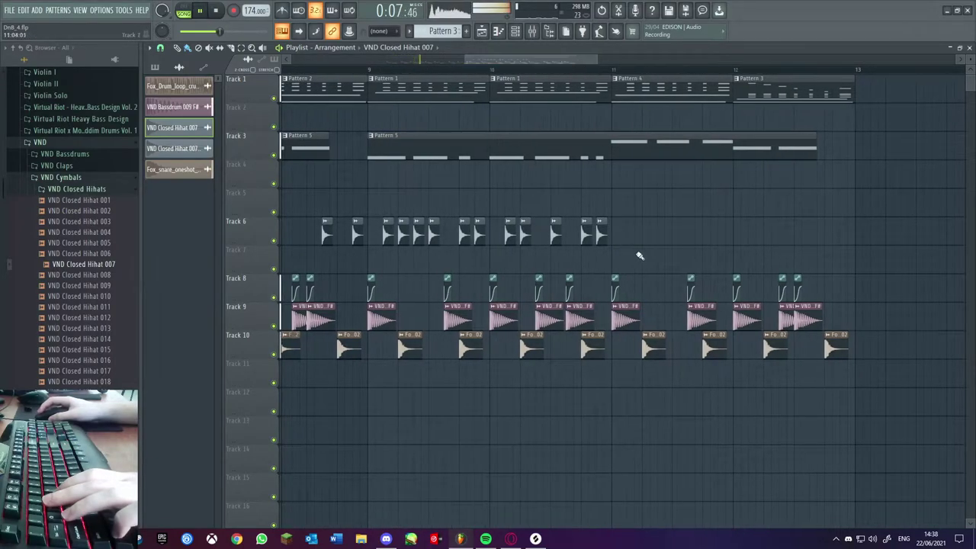
pyautogui.moveTo(637, 234); pyautogui.dragTo(374, 215)
pyautogui.hotkey('ctrl', 'b')
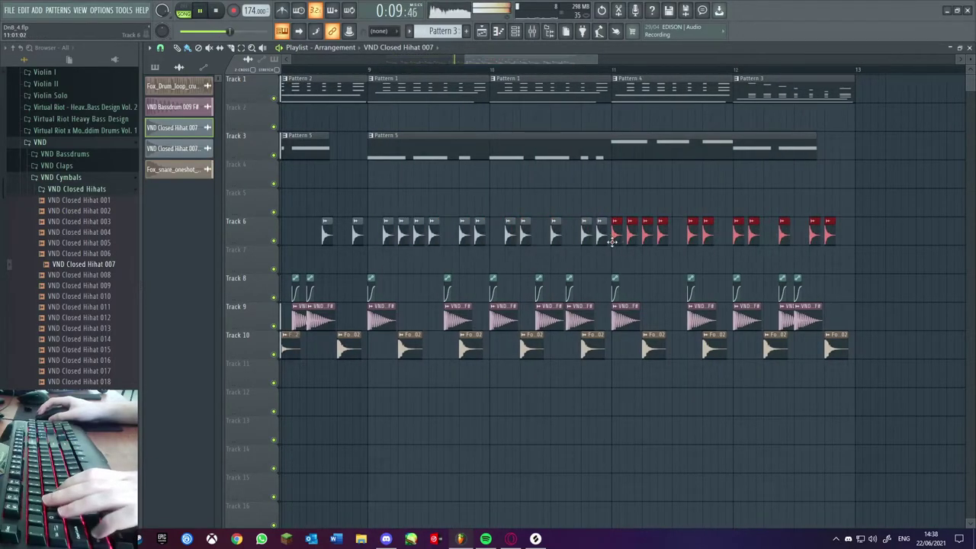
pyautogui.moveTo(623, 241); pyautogui.dragTo(631, 241)
pyautogui.click(632, 211)
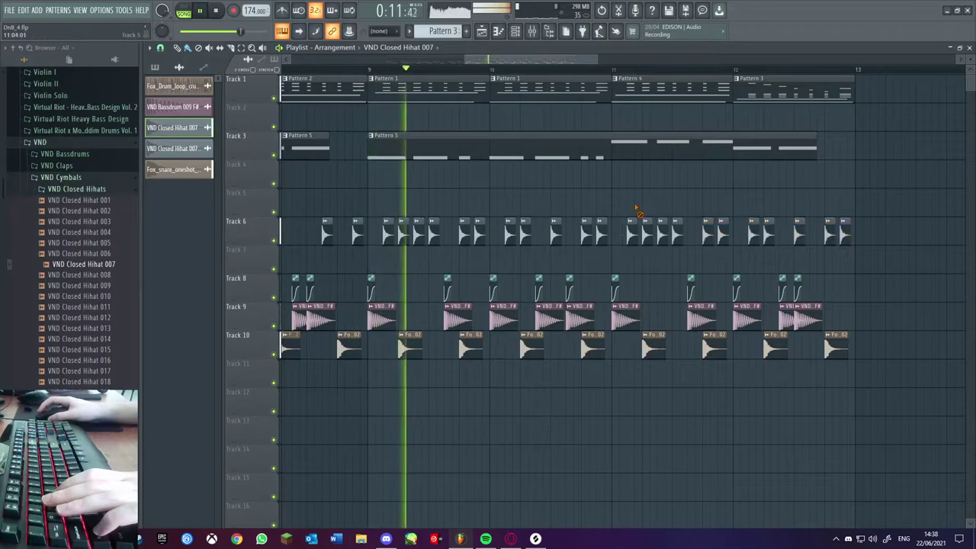
# Create a volume automation clip for the second Fox drum loop over bars 11 and 12, close its channel settings and play the section
pyautogui.moveTo(556, 59); pyautogui.dragTo(605, 55)
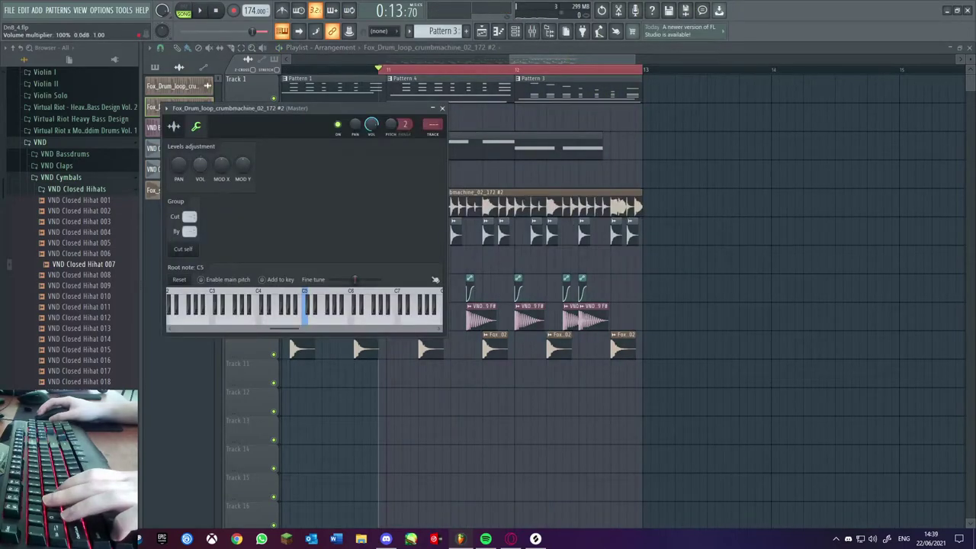
pyautogui.rightClick(203, 166)
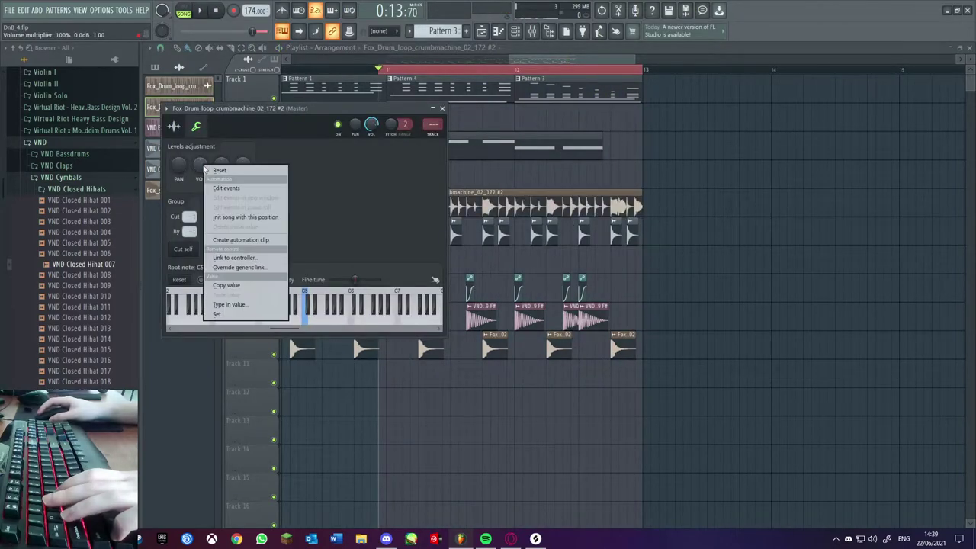
pyautogui.click(222, 240)
pyautogui.click(442, 107)
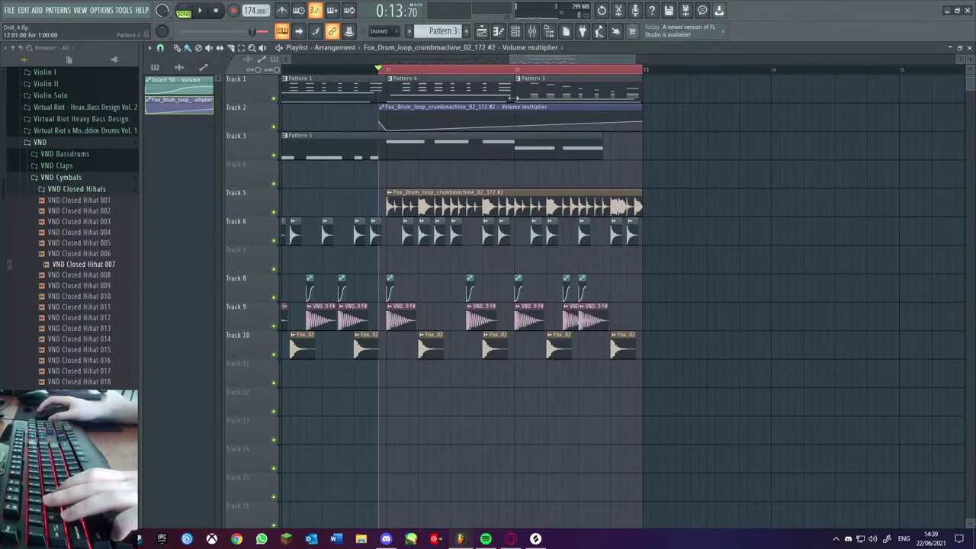
pyautogui.moveTo(627, 79); pyautogui.dragTo(629, 76)
pyautogui.press('space')
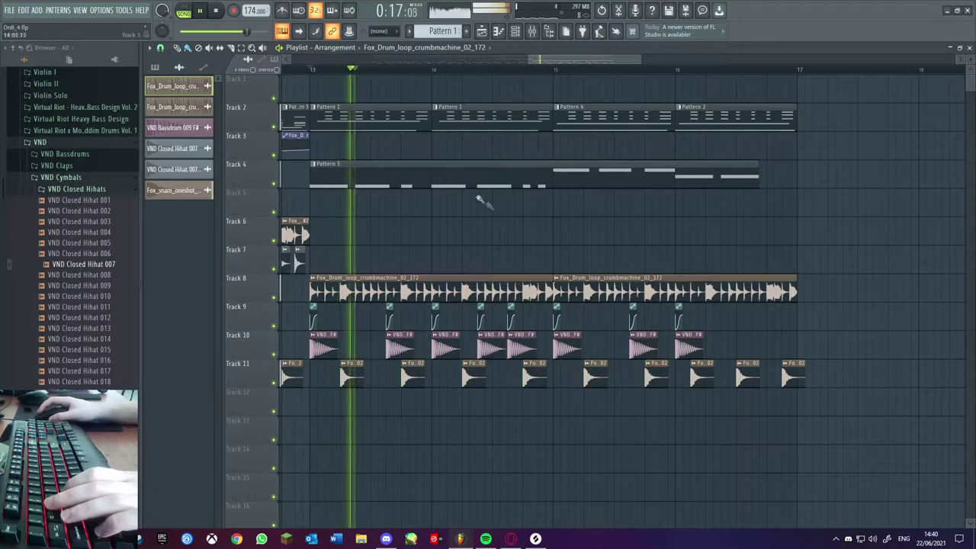
# Duplicate all clips of bars 13 to 16 into bars 17 to 20 and play through both sections
pyautogui.scroll(-2, 580, 84)
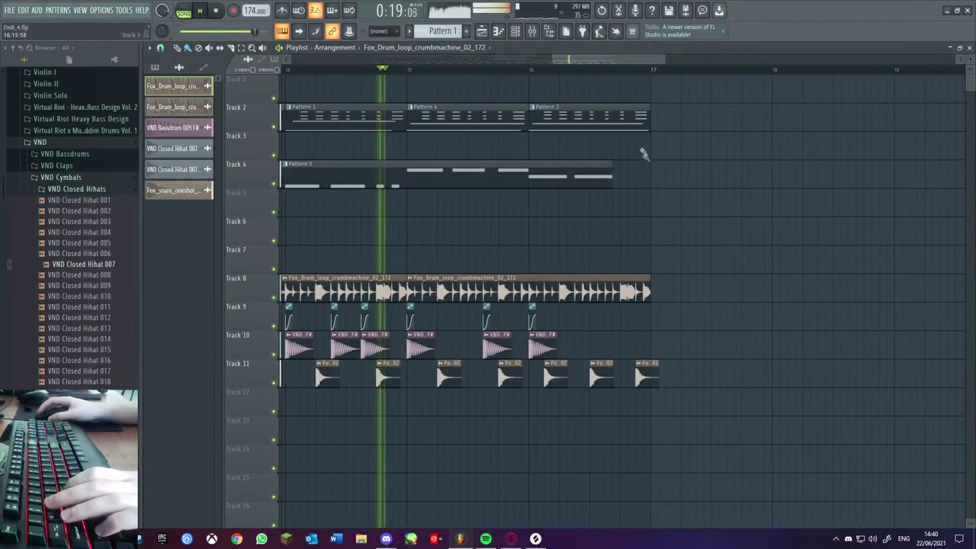
pyautogui.moveTo(701, 108); pyautogui.dragTo(355, 414)
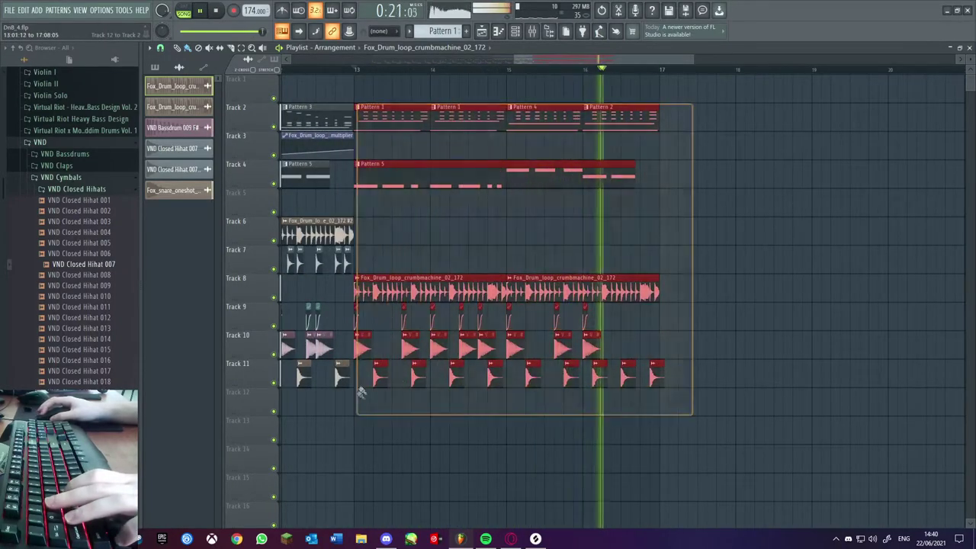
pyautogui.hotkey('ctrl', 'b')
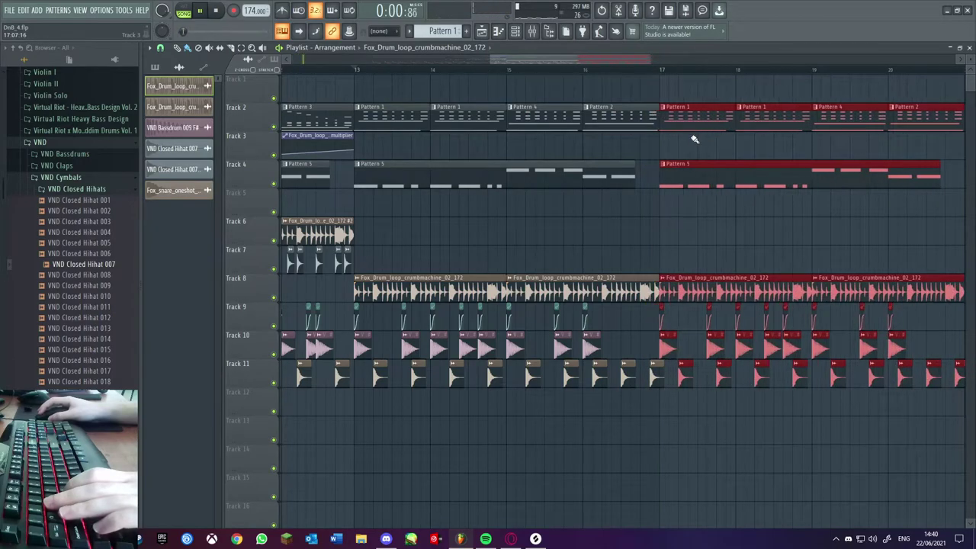
pyautogui.click(688, 201)
pyautogui.press('space')
pyautogui.scroll(1, 777, 221)
pyautogui.press('space')
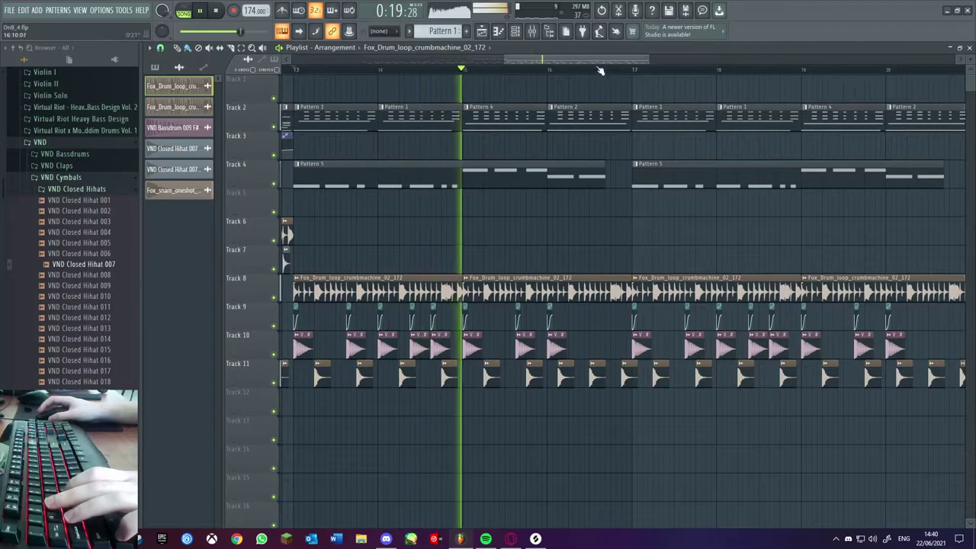
pyautogui.scroll(2, 622, 210)
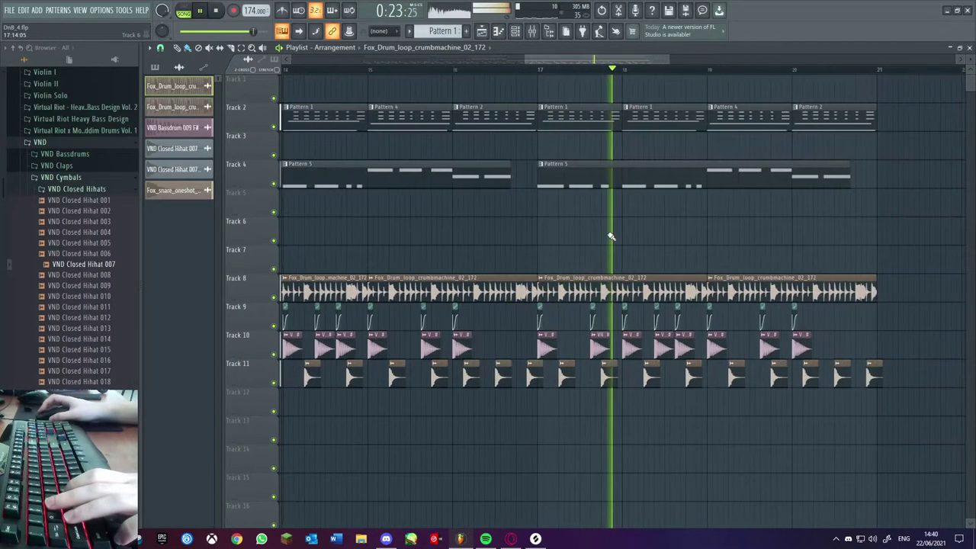
# Add an extra snare between the last two Track 11 snares in bar 16 and play across into the following bars
pyautogui.press('space')
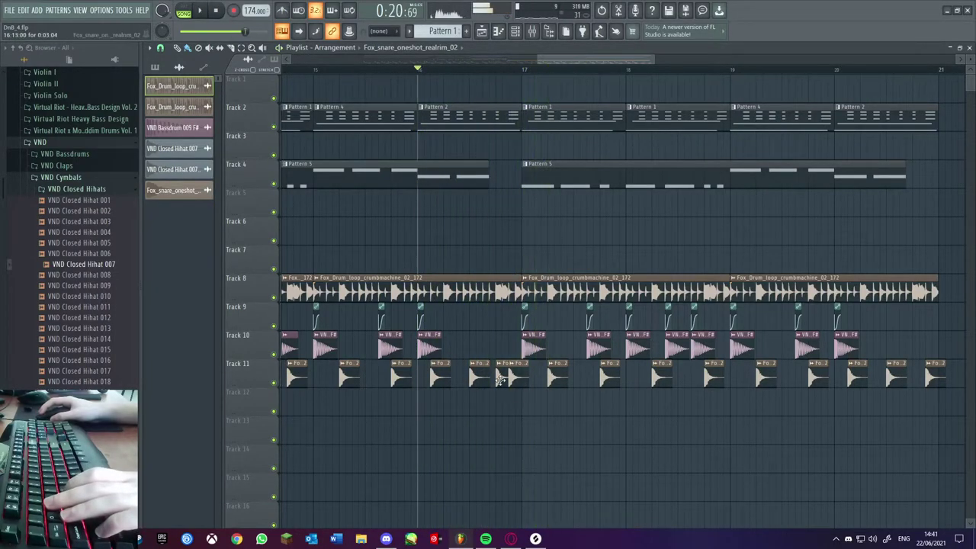
pyautogui.press('space')
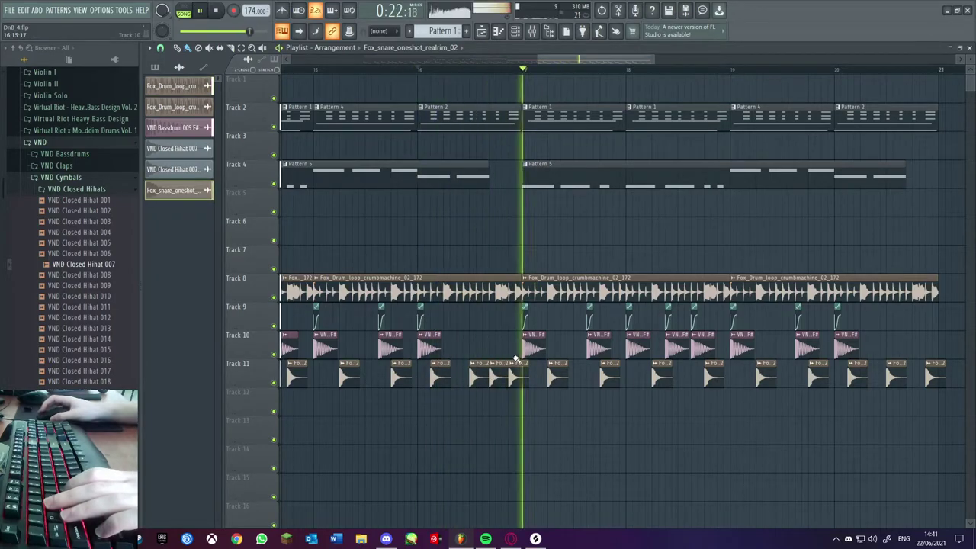
pyautogui.scroll(-2, 562, 221)
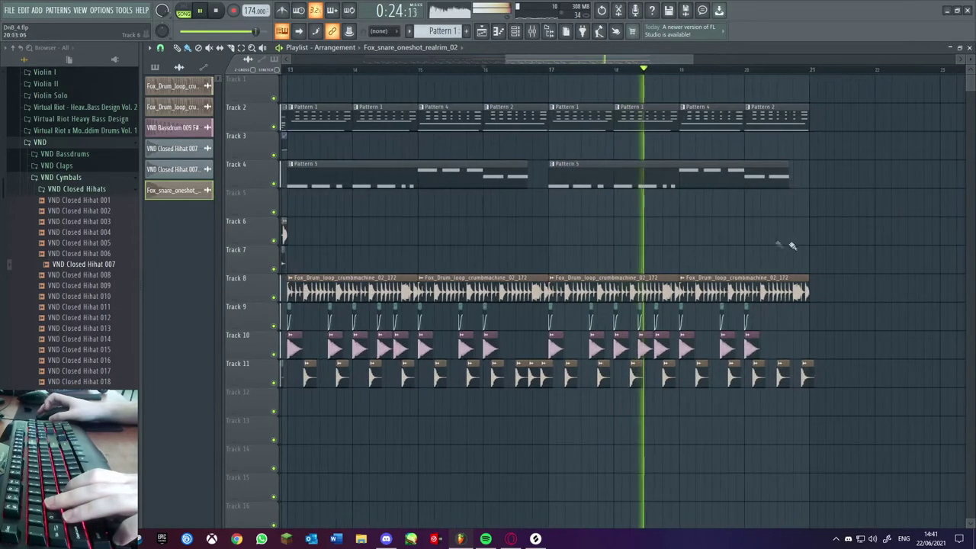
pyautogui.scroll(3, 773, 243)
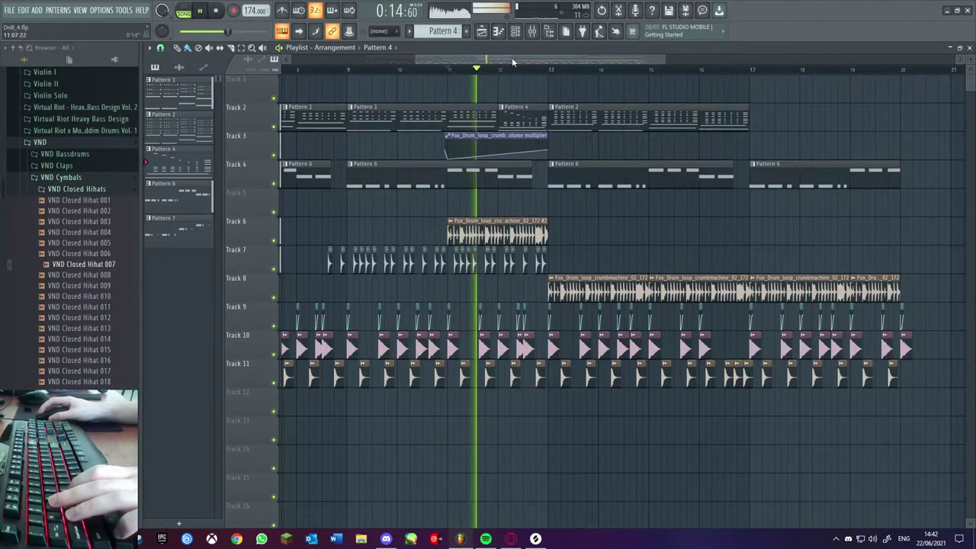
# Duplicate the four-bar Pattern 2 clip on Track 2 from bar 13 to bar 17
pyautogui.moveTo(511, 58); pyautogui.dragTo(565, 58)
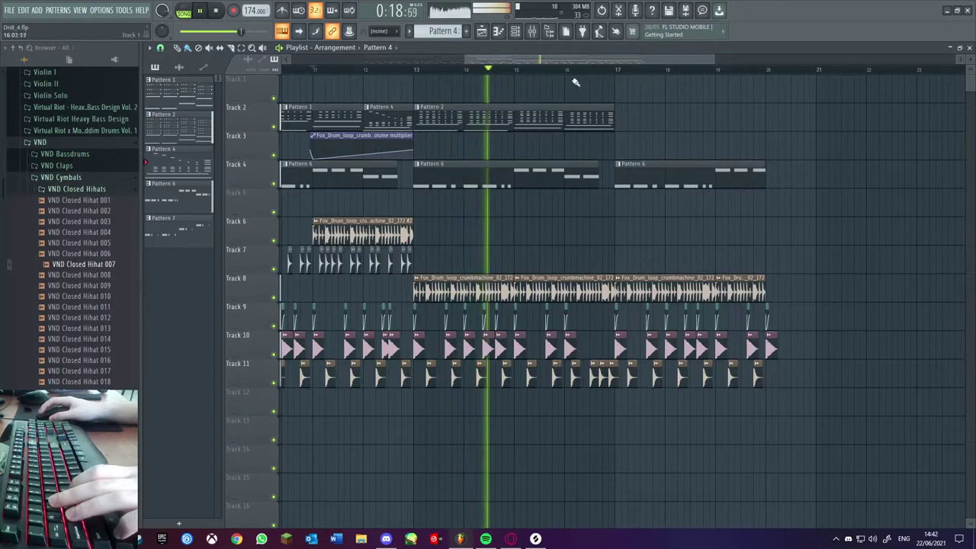
pyautogui.moveTo(593, 60); pyautogui.dragTo(612, 60)
pyautogui.moveTo(548, 114); pyautogui.dragTo(646, 113)
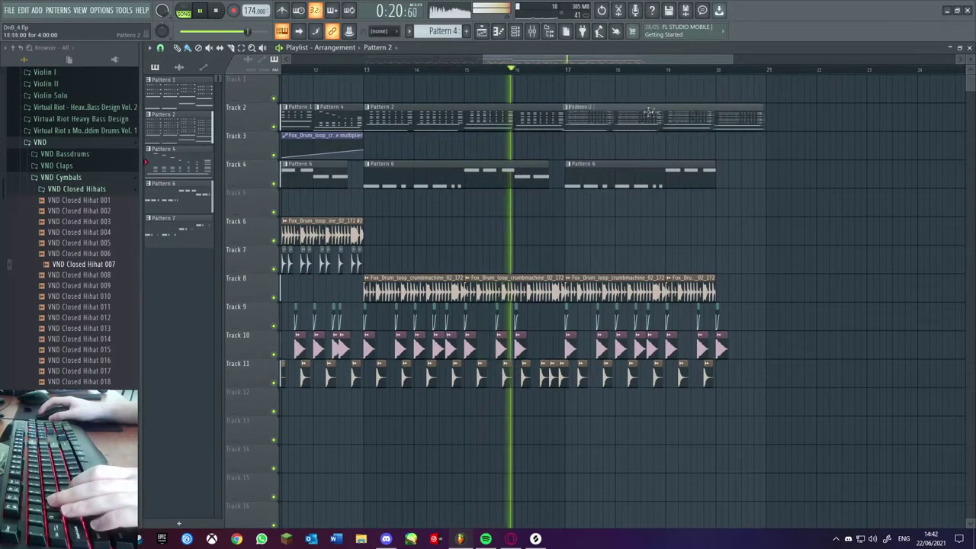
pyautogui.moveTo(647, 61); pyautogui.dragTo(688, 80)
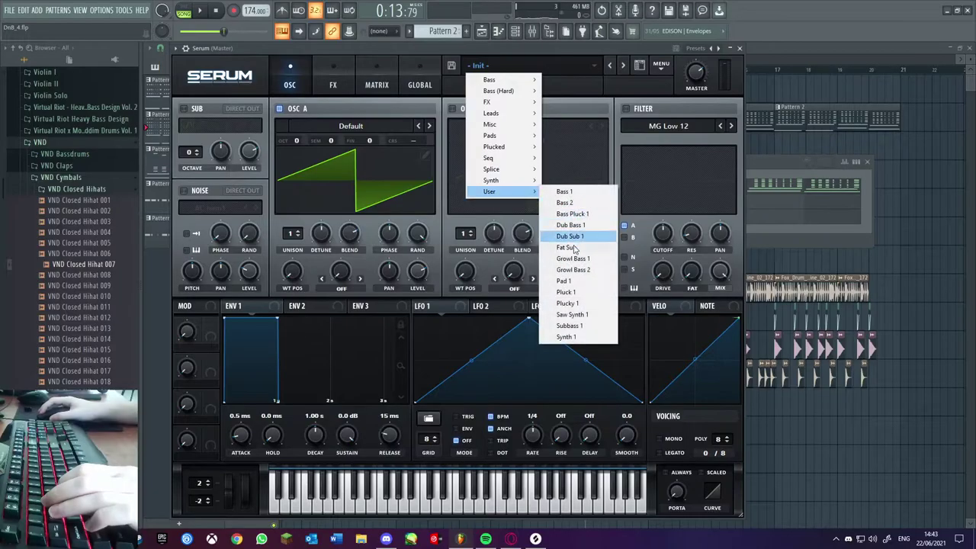
# Load Serum's user preset Pluck 1, audition it, switch to the Plucky 1 preset and close the synth
pyautogui.click(582, 215)
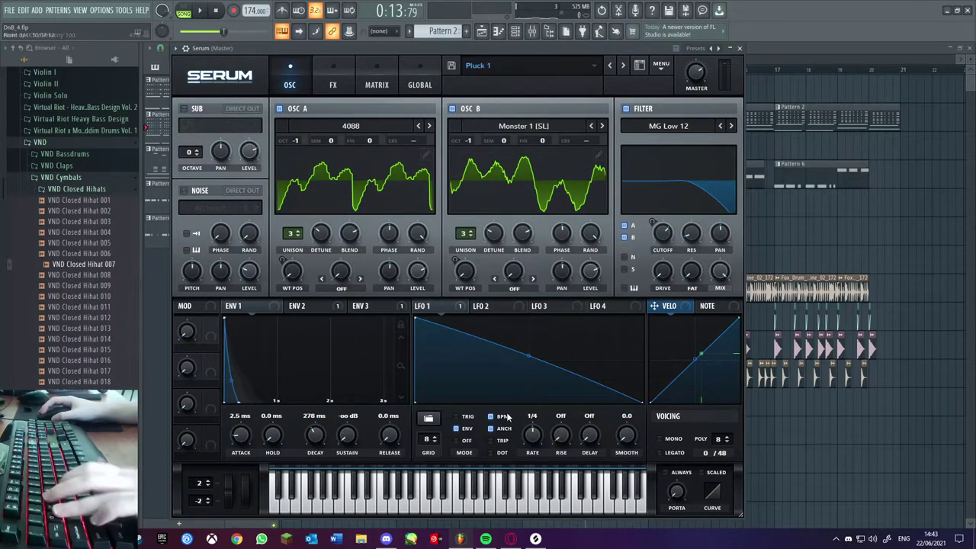
pyautogui.press('d')
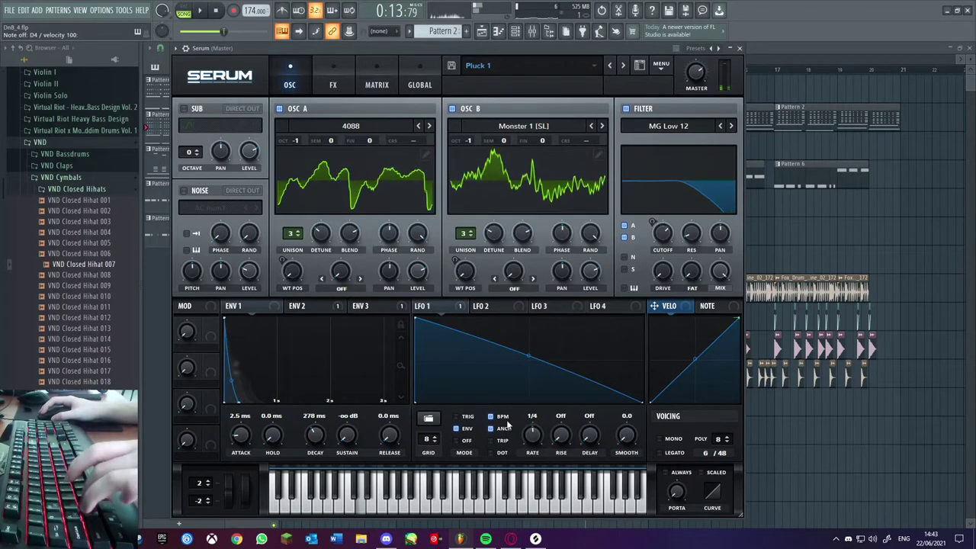
pyautogui.press('Right')
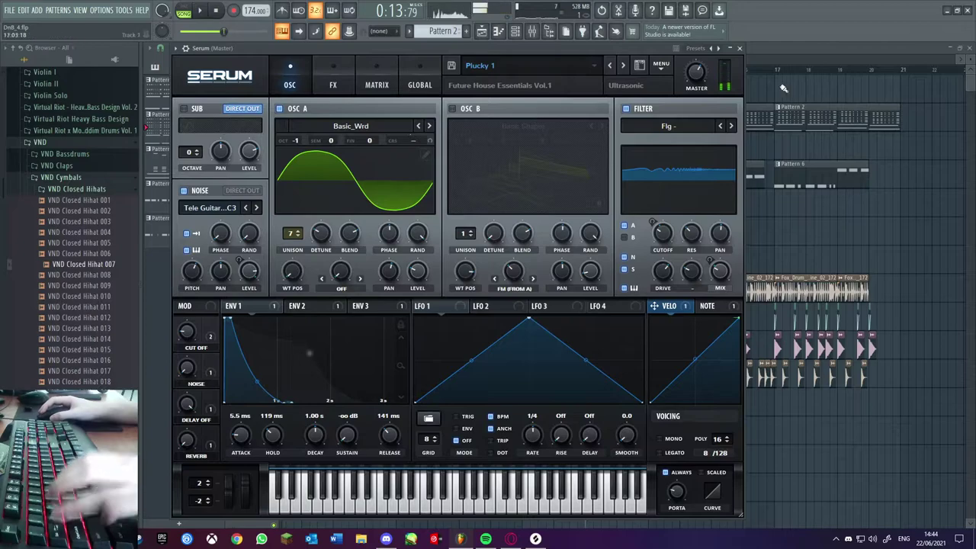
pyautogui.click(739, 49)
# Open the Serum piano roll of Pattern 2, play the pattern on its own and raise all its notes by one octave
pyautogui.press('F7')
pyautogui.click(189, 12)
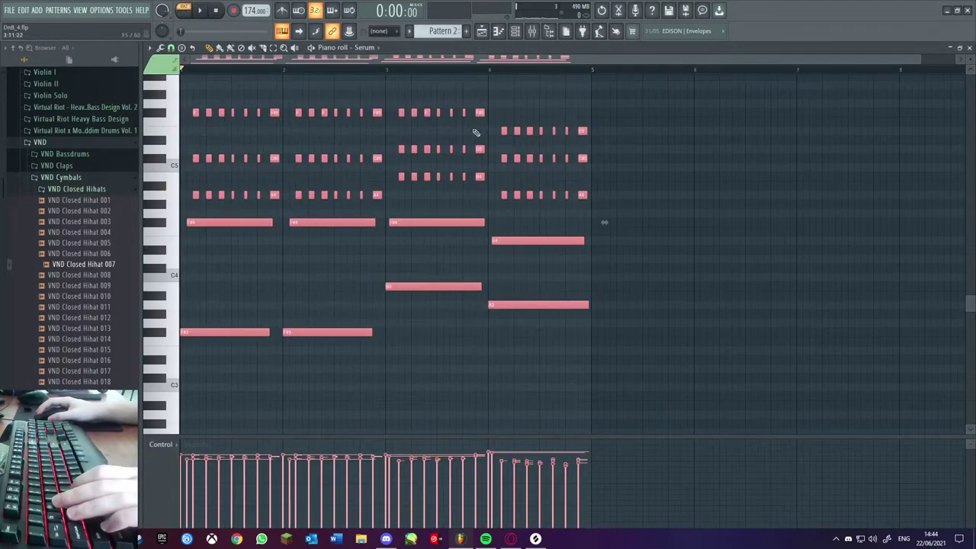
pyautogui.hotkey('ctrl', 'd')
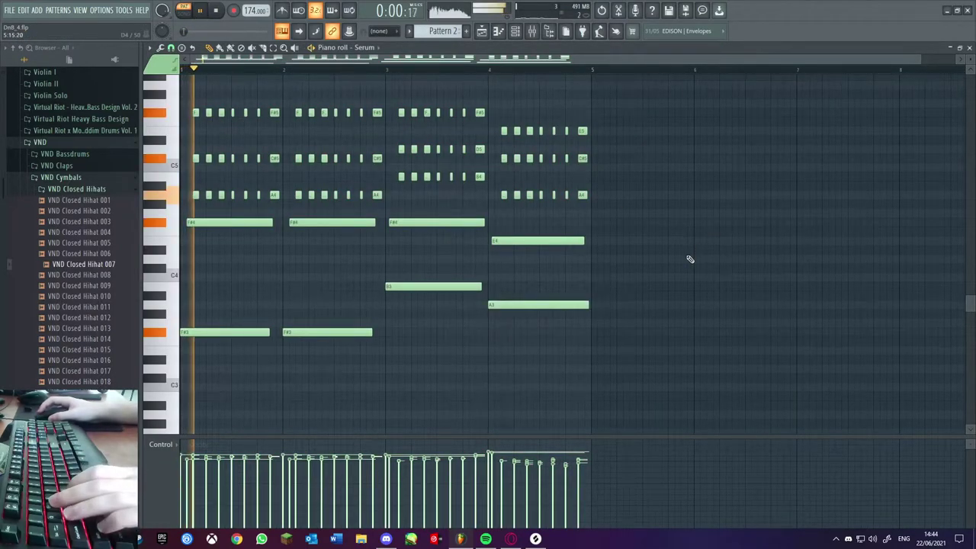
pyautogui.hotkey('ctrl', 'a')
pyautogui.hotkey('ctrl', 'Up')
pyautogui.hotkey('ctrl', 'd')
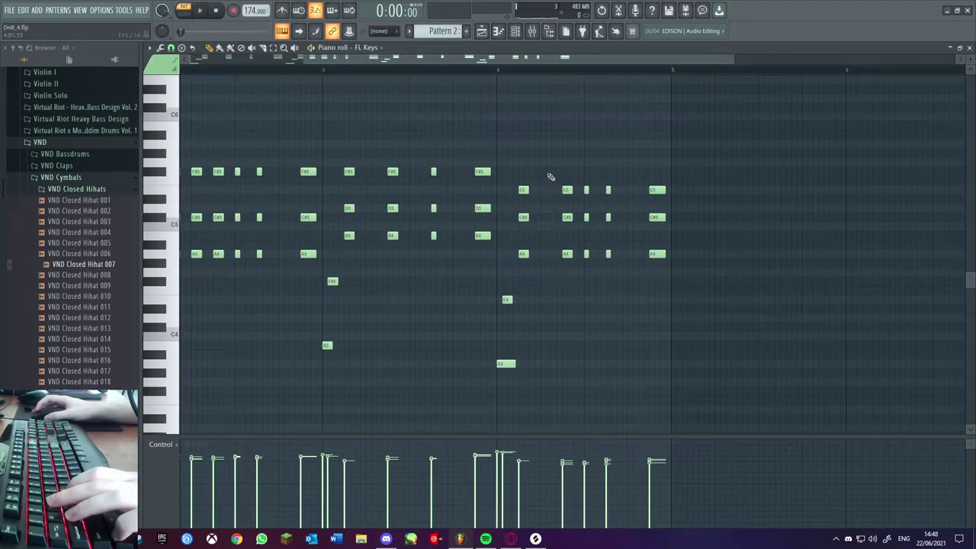
# Play Pattern 2's FL Keys part and duplicate all its notes from bars 1 to 4 into bars 5 to 8
pyautogui.press('space')
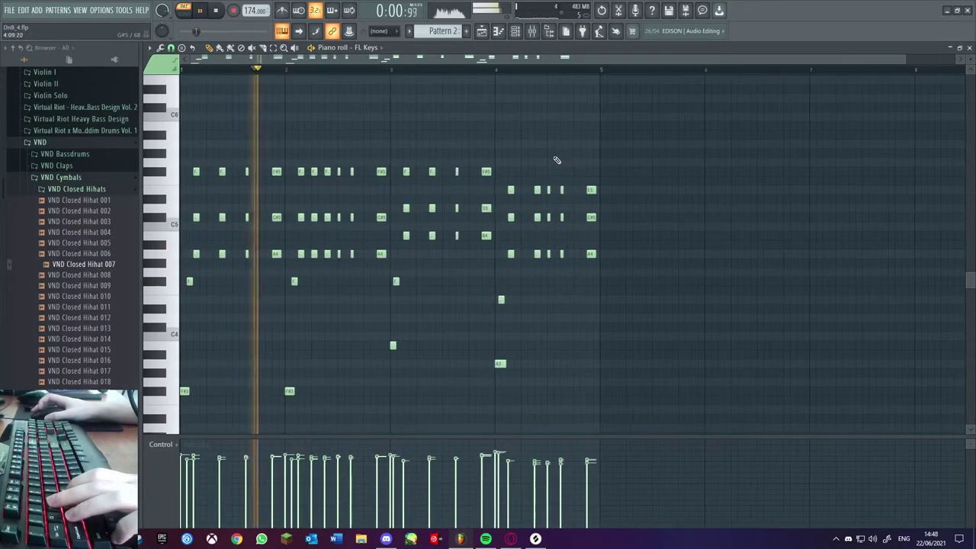
pyautogui.moveTo(737, 96); pyautogui.dragTo(185, 378)
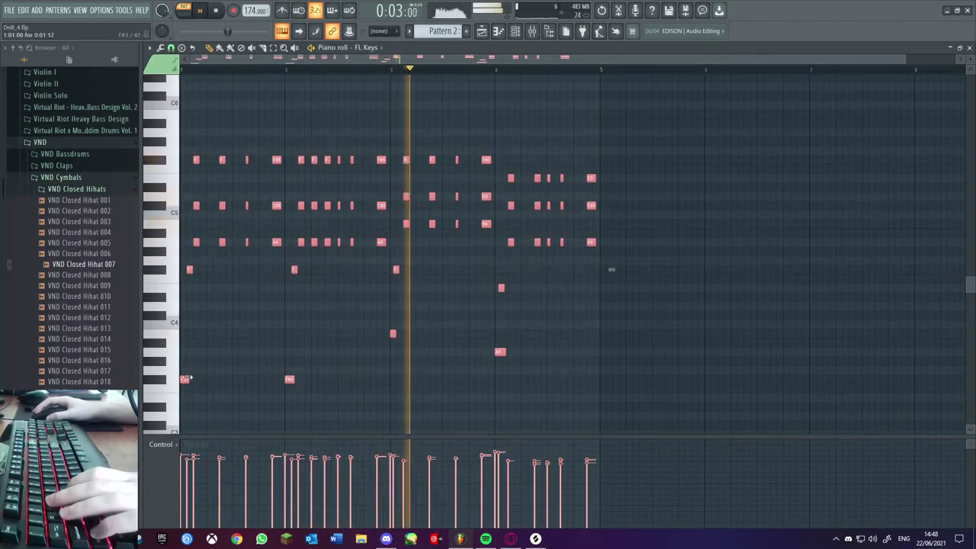
pyautogui.hotkey('ctrl', 'b')
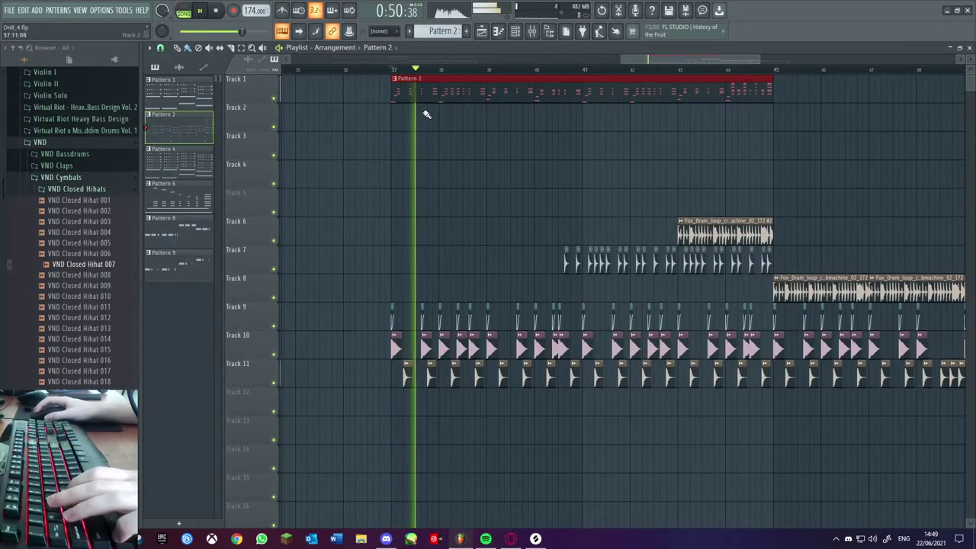
# Move the Pattern 2 clip at bar 37 from Track 1 to Track 2 and place Pattern 8 on Track 5 at bar 49
pyautogui.moveTo(692, 56); pyautogui.dragTo(710, 57)
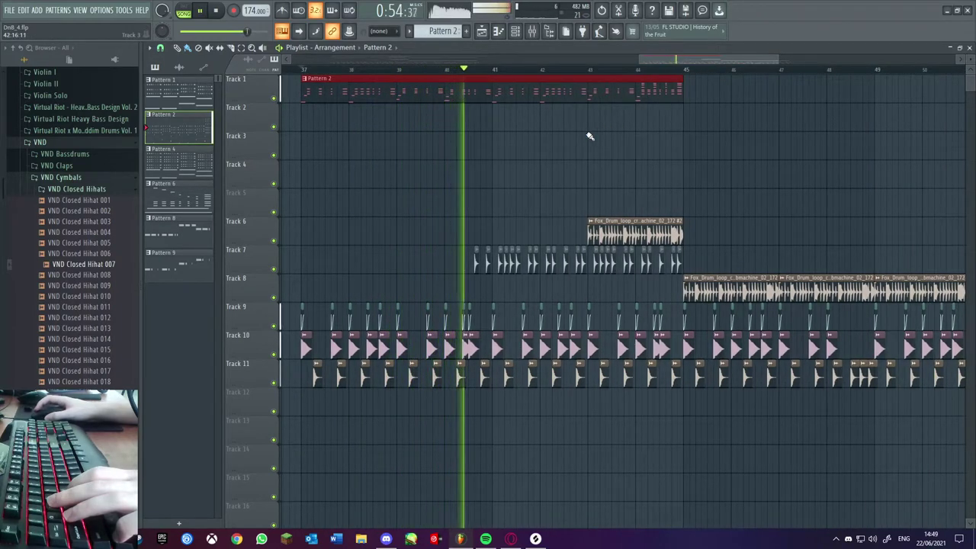
pyautogui.moveTo(484, 94); pyautogui.dragTo(459, 124)
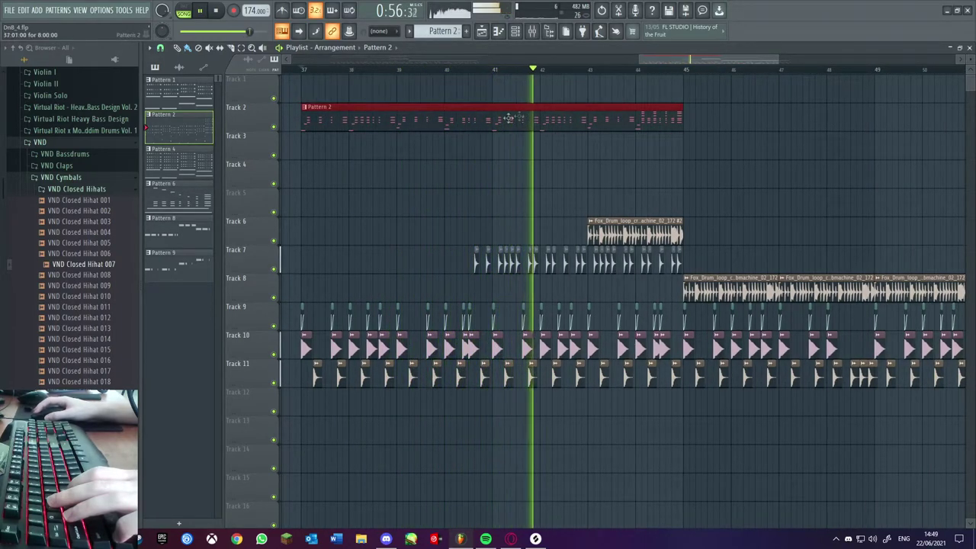
pyautogui.moveTo(689, 61); pyautogui.dragTo(730, 58)
pyautogui.click(842, 209)
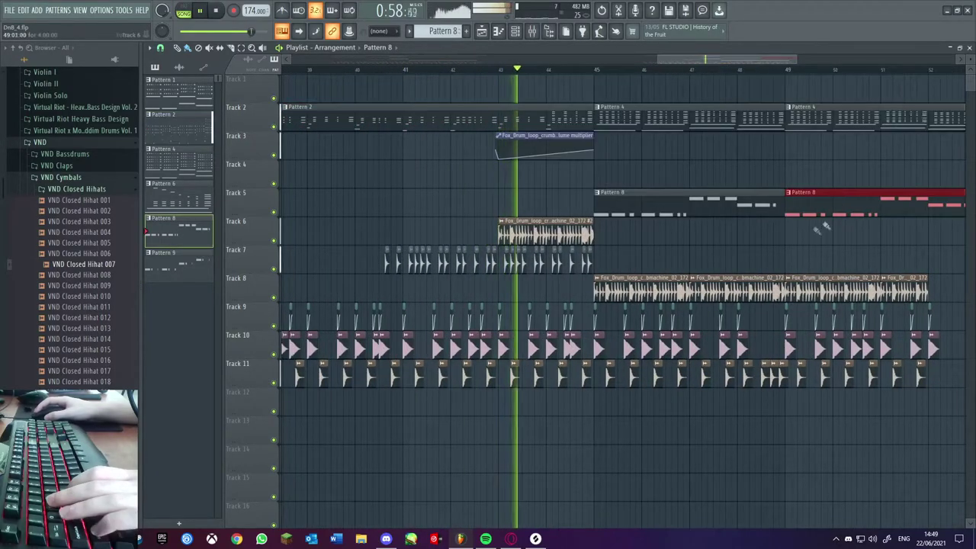
# Play bars 43 to 52 and shorten the Pattern 8 clip at bar 49 on Track 5 to three bars
pyautogui.moveTo(710, 60)
pyautogui.mouseDown()
pyautogui.moveTo(692, 61)
pyautogui.moveTo(708, 58)
pyautogui.mouseUp()
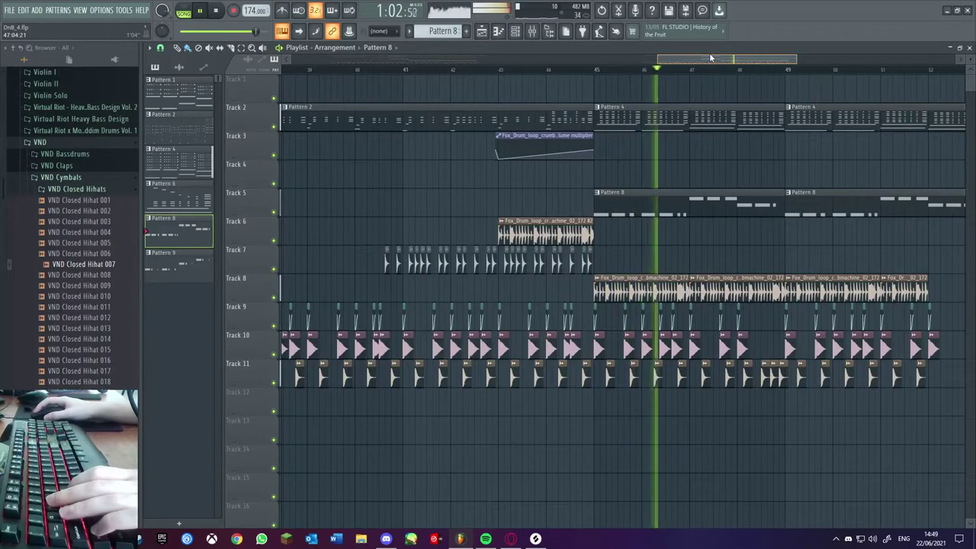
pyautogui.moveTo(711, 58); pyautogui.dragTo(736, 56)
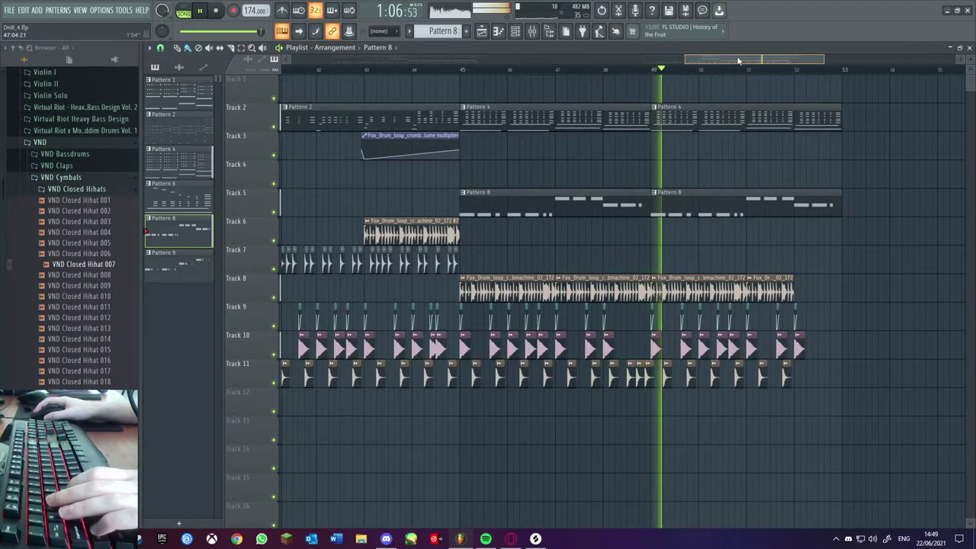
pyautogui.moveTo(736, 56); pyautogui.dragTo(762, 68)
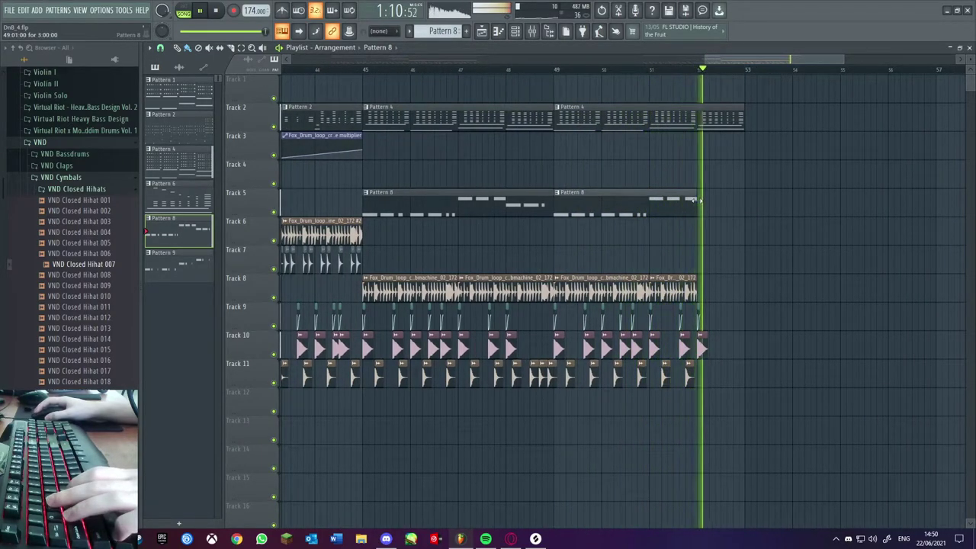
pyautogui.press('space')
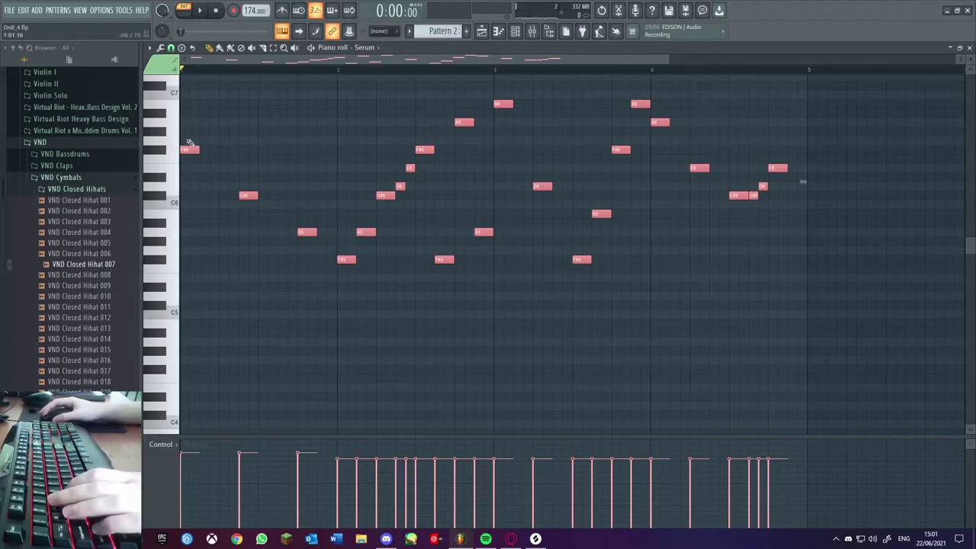
# Duplicate Pattern 2's Serum notes from bars 1 to 4 into bars 5 to 8, play the result and return to the playlist
pyautogui.moveTo(188, 150); pyautogui.dragTo(743, 140)
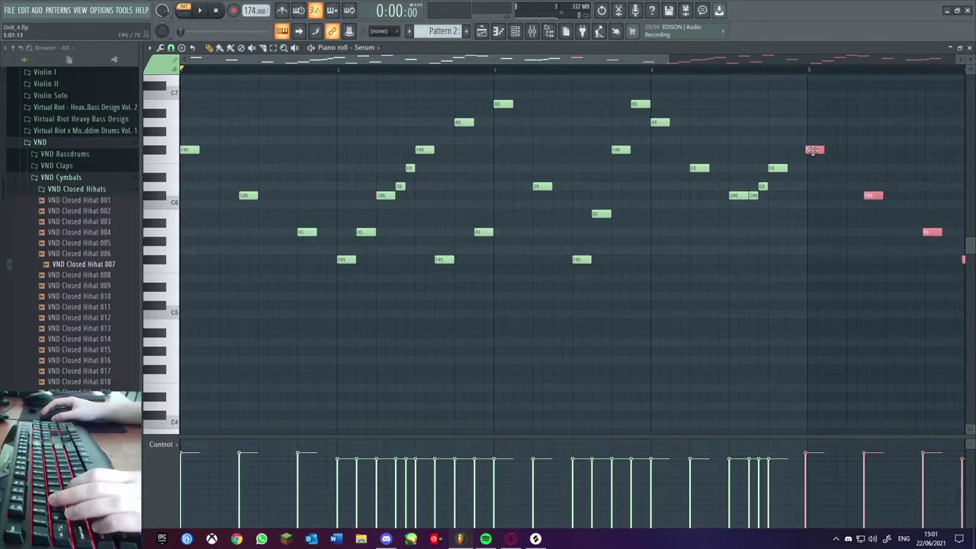
pyautogui.press('space')
pyautogui.scroll(-4, 767, 270)
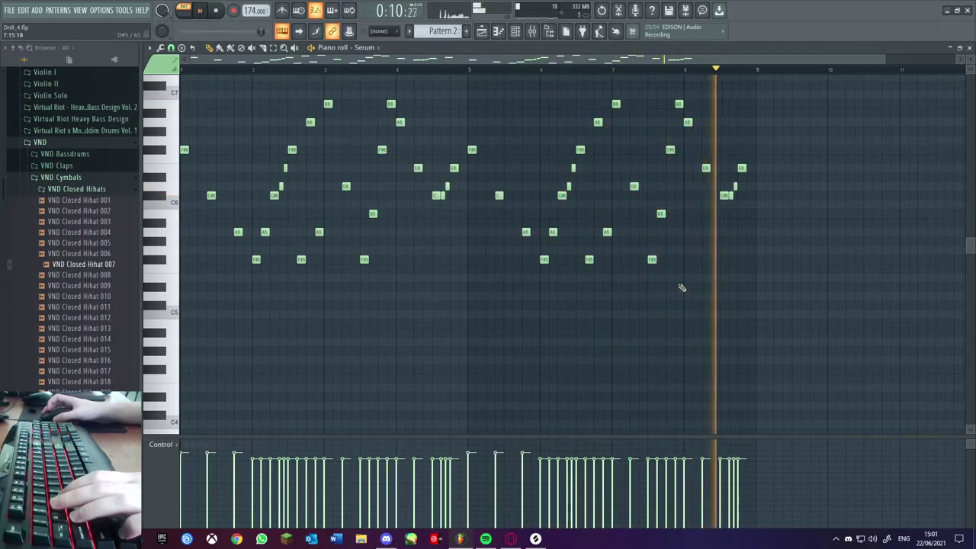
pyautogui.press('space')
pyautogui.scroll(2, 853, 192)
pyautogui.press('F5')
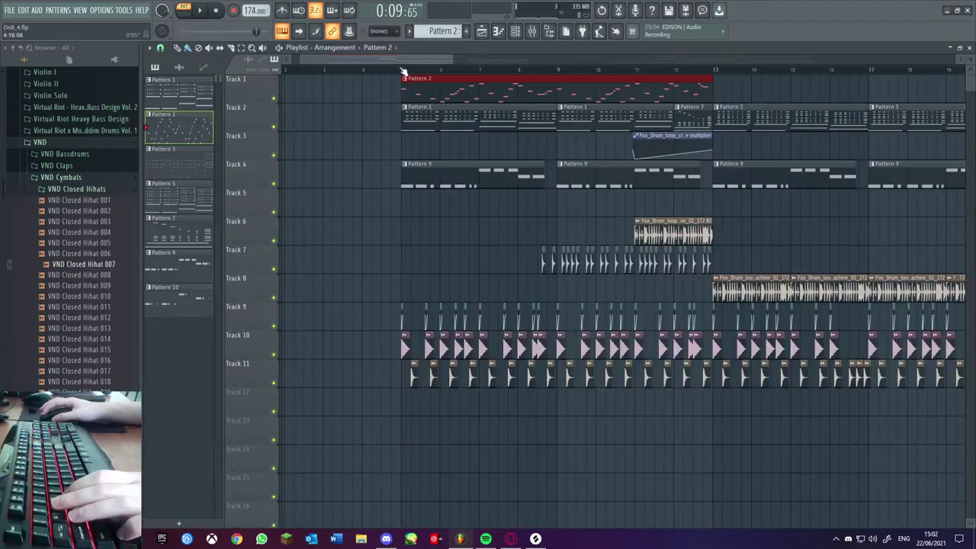
# Play the arrangement from bar 5 to about bar 12 to hear Pattern 2's melody with the drums
pyautogui.press('space')
pyautogui.moveTo(410, 59); pyautogui.dragTo(455, 61)
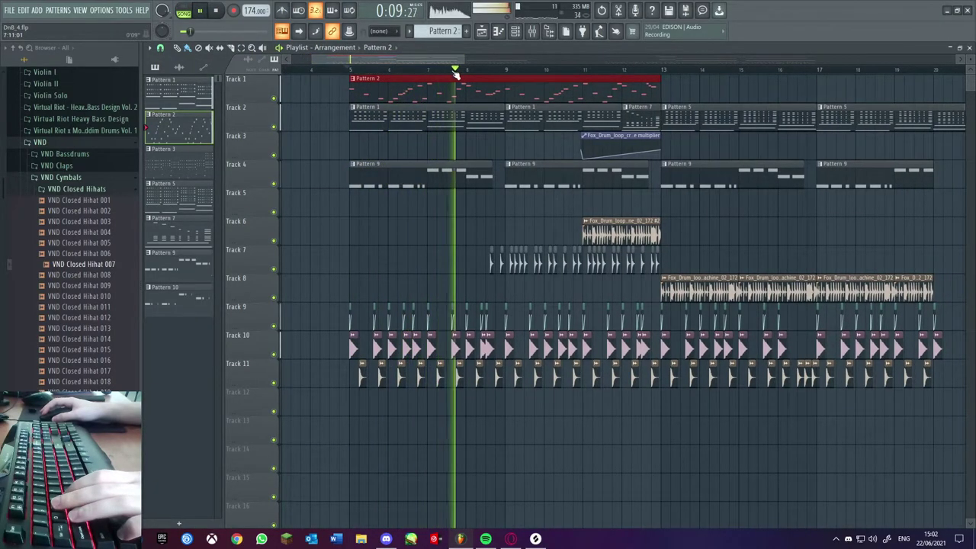
pyautogui.moveTo(445, 62); pyautogui.dragTo(451, 59)
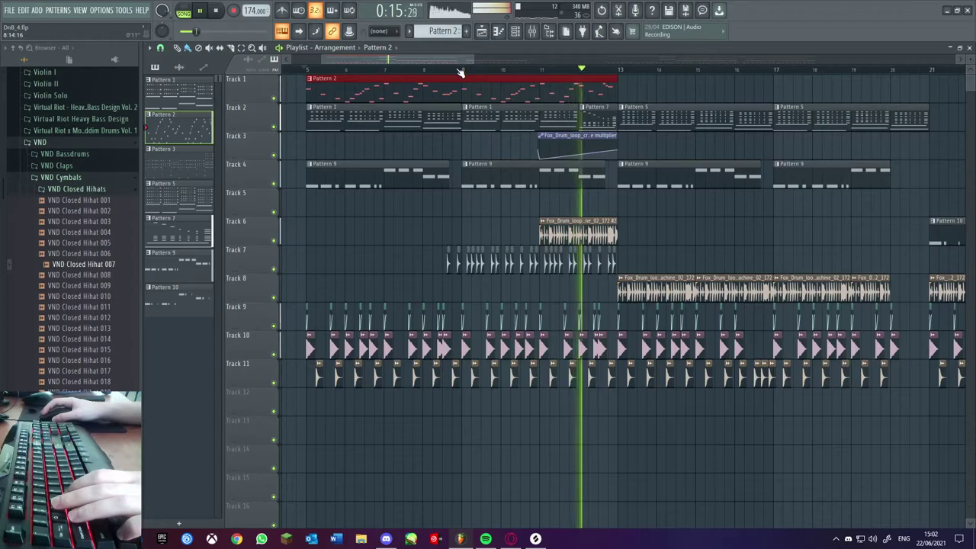
pyautogui.press('space')
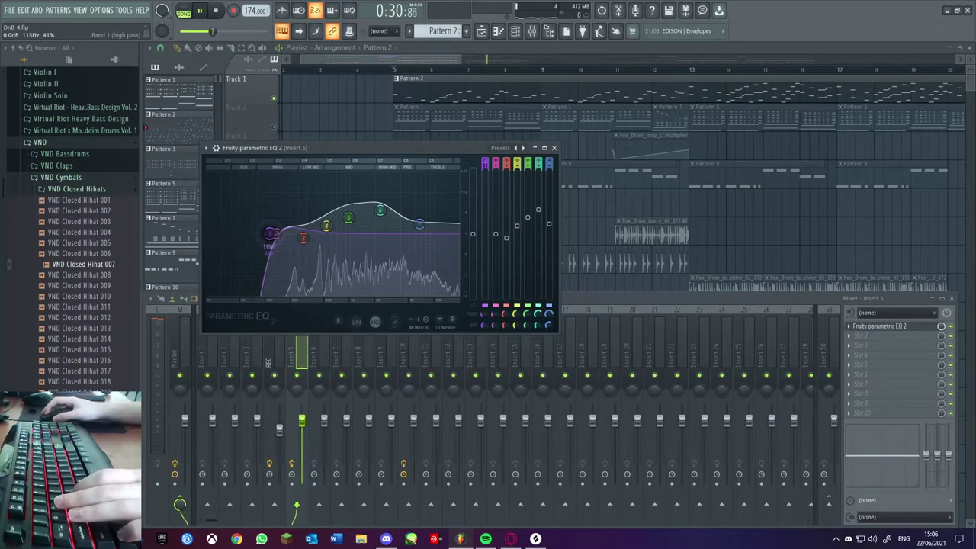
# Shape Insert 5's Fruity parametric EQ 2 during playback with a band 1 high-pass, a lowered band 6 and band 7 at 8117 Hz, 1.6 dB
pyautogui.press('space')
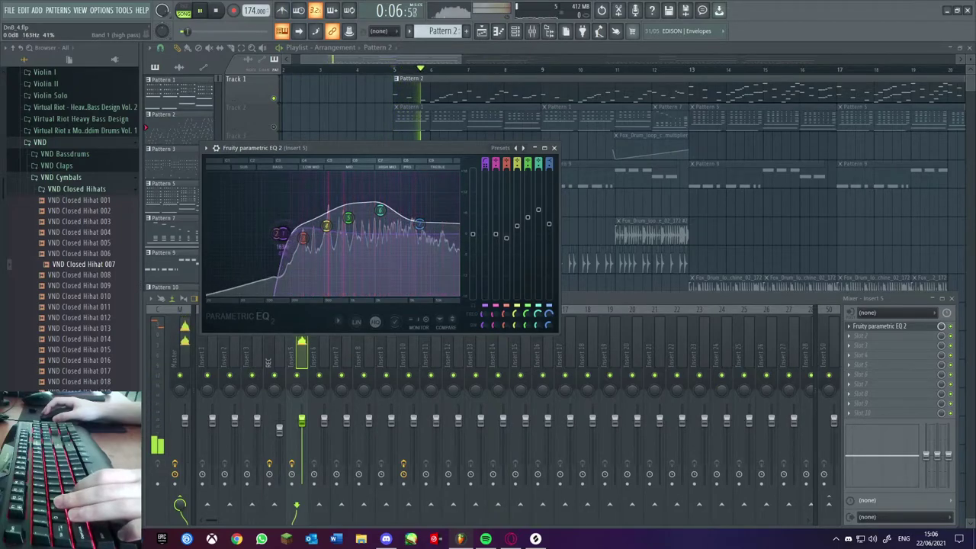
pyautogui.moveTo(280, 233); pyautogui.dragTo(275, 233)
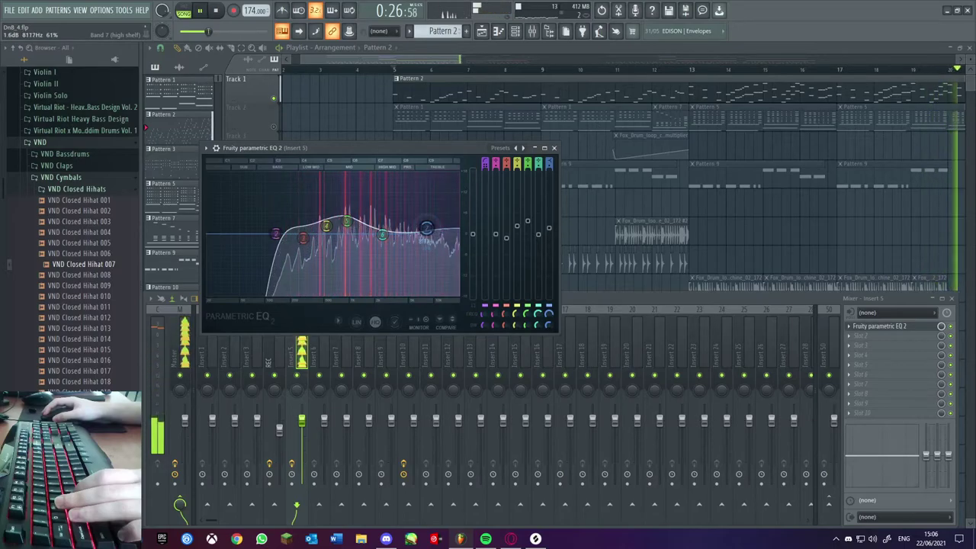
pyautogui.click(554, 148)
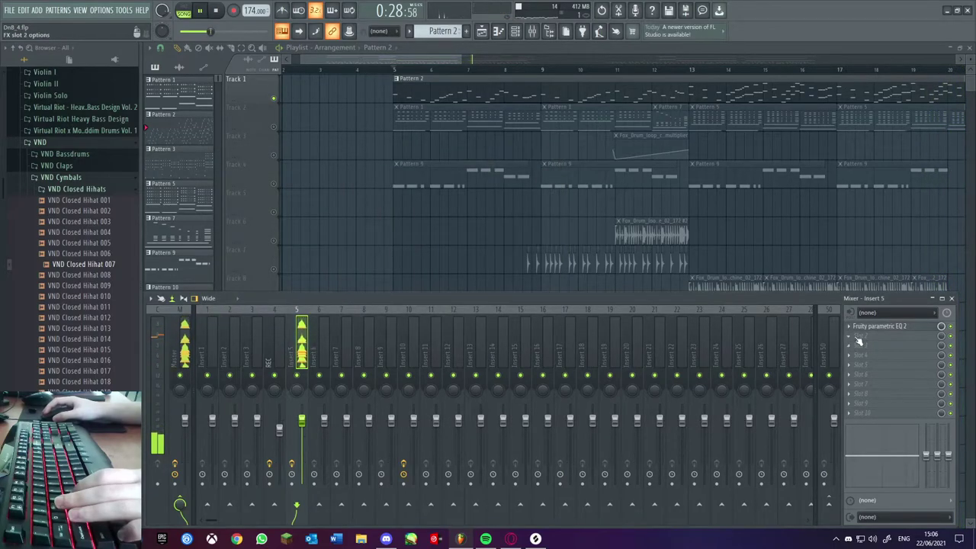
pyautogui.click(859, 342)
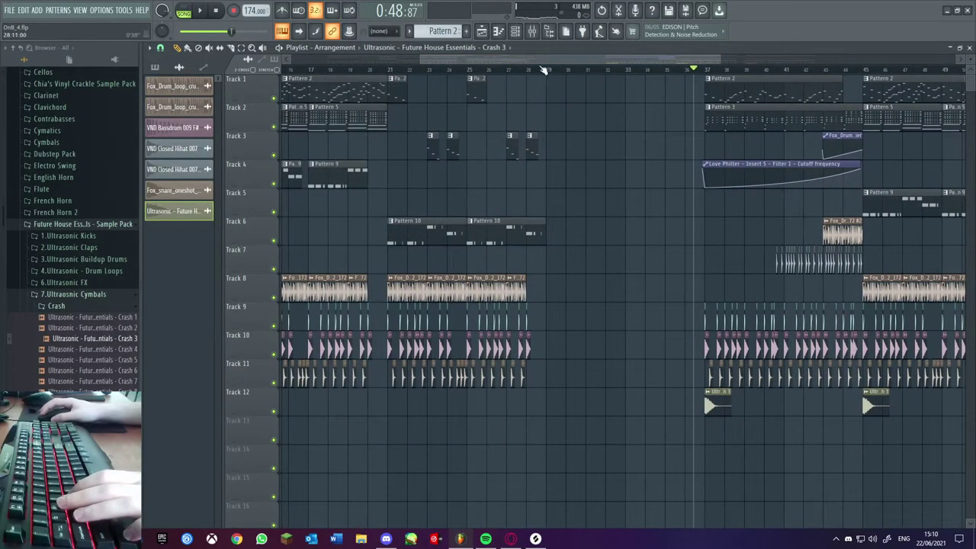
# View the project credits to check the time spent and project statistics, and close them
pyautogui.hscroll(-4, 349, 202)
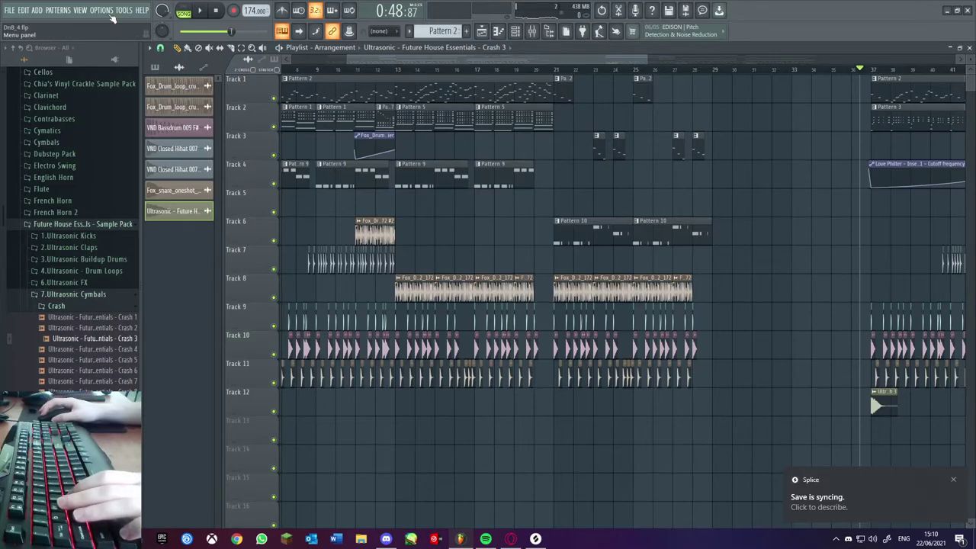
pyautogui.press('F11')
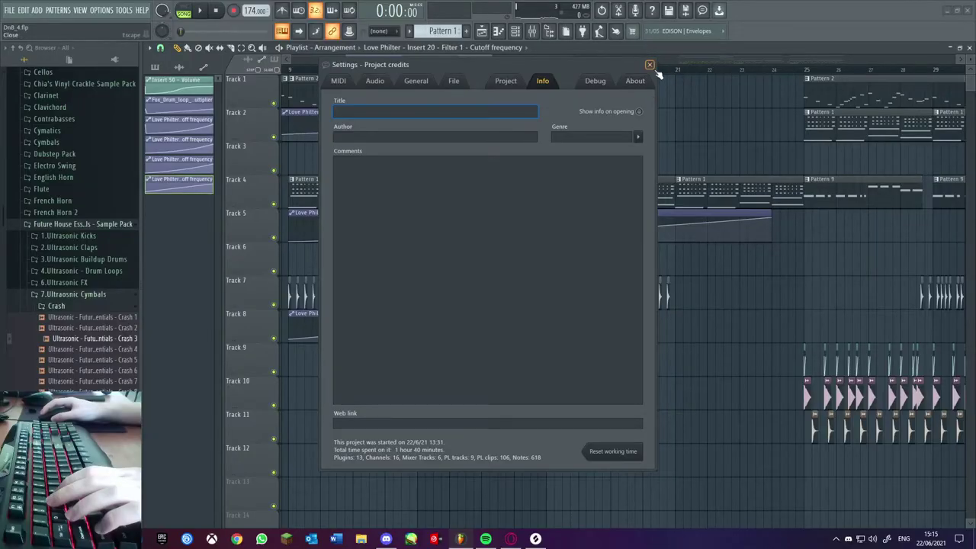
pyautogui.click(649, 64)
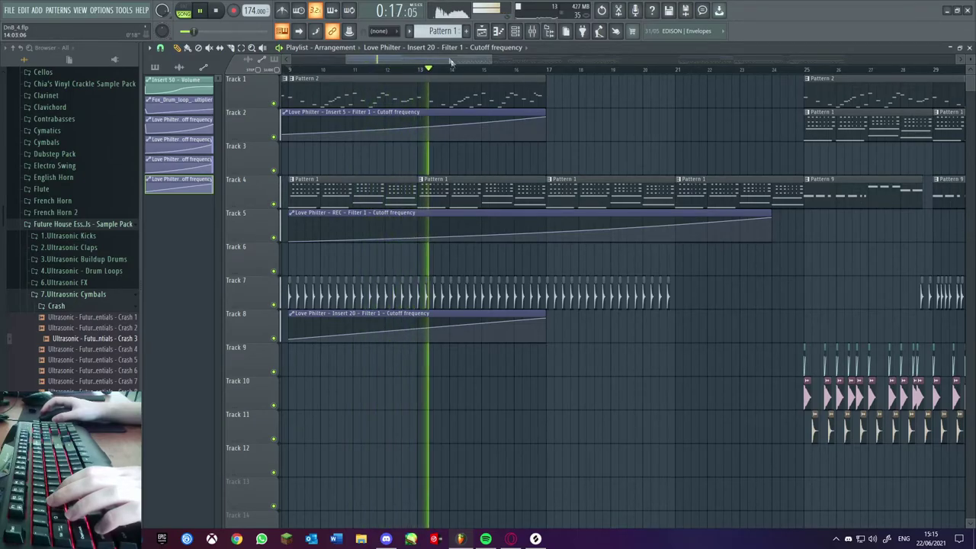
# Copy the VND Bassdrum 009 F# kick at bar 25 on Track 10, with its Track 9 clip, to bar 17
pyautogui.scroll(2, 428, 130)
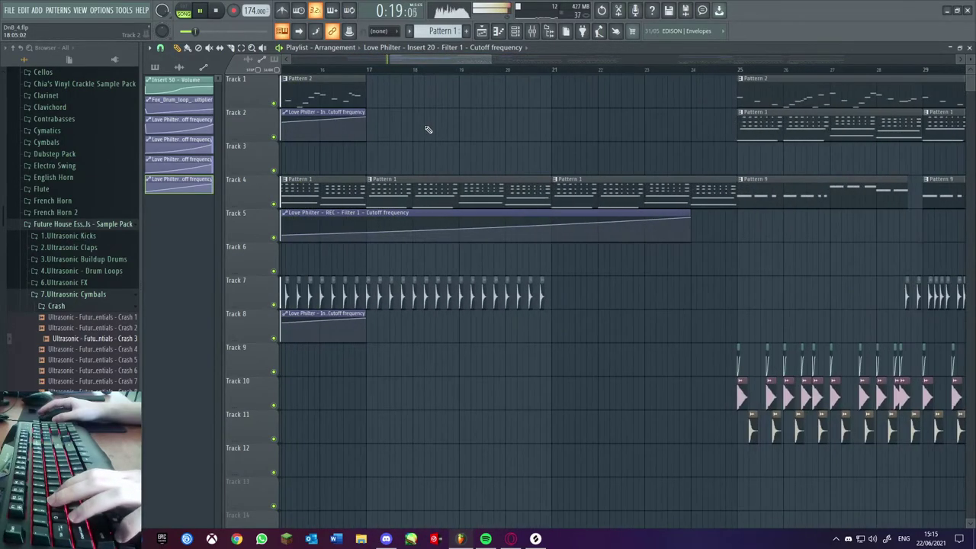
pyautogui.click(740, 400)
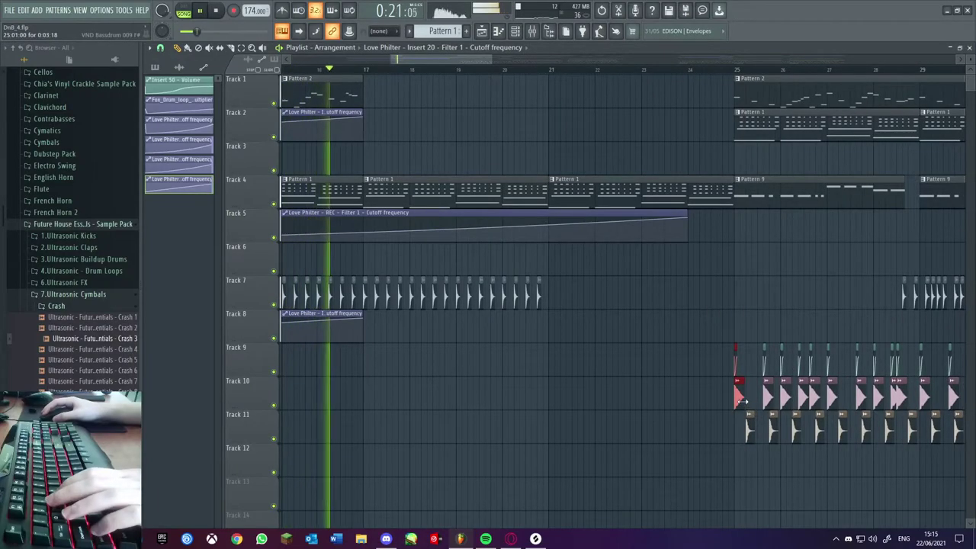
pyautogui.moveTo(740, 400); pyautogui.dragTo(395, 395)
pyautogui.press('space')
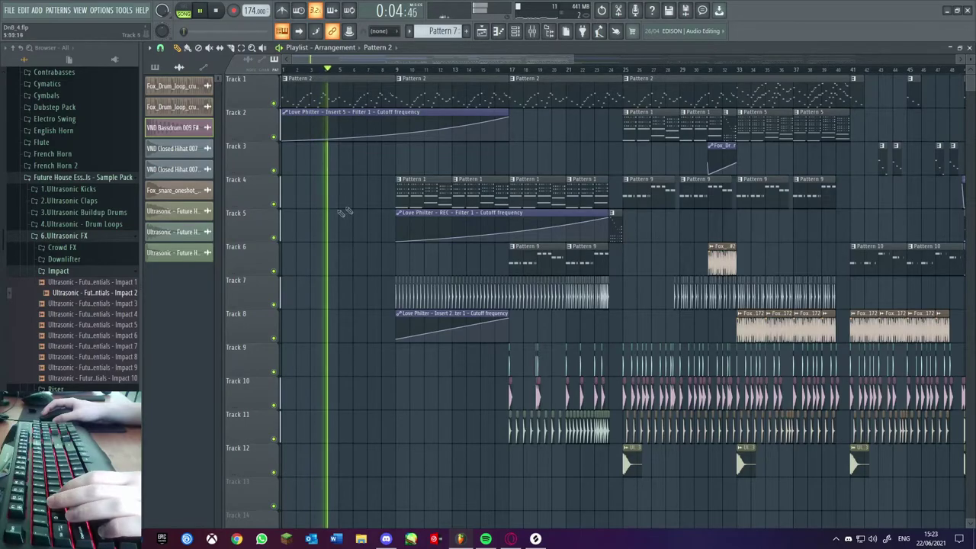
# Listen through the arrangement from the intro to about bar 47, checking the build-up, drop and break
pyautogui.scroll(5, 513, 77)
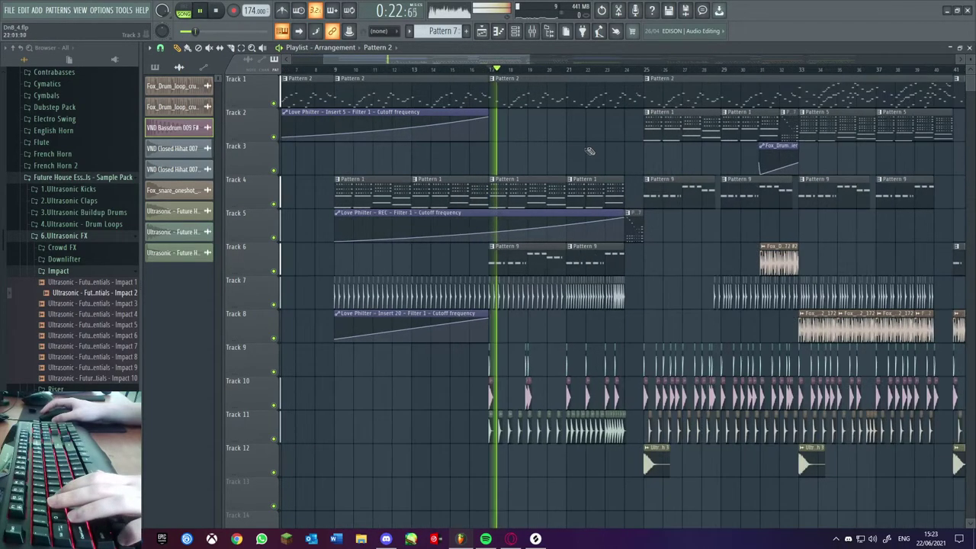
pyautogui.scroll(3, 515, 57)
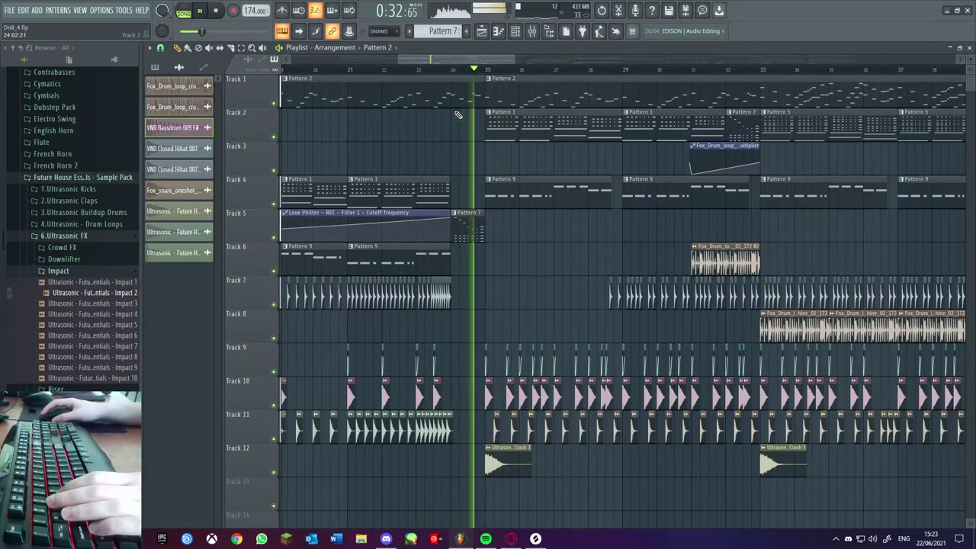
pyautogui.moveTo(467, 61); pyautogui.dragTo(580, 78)
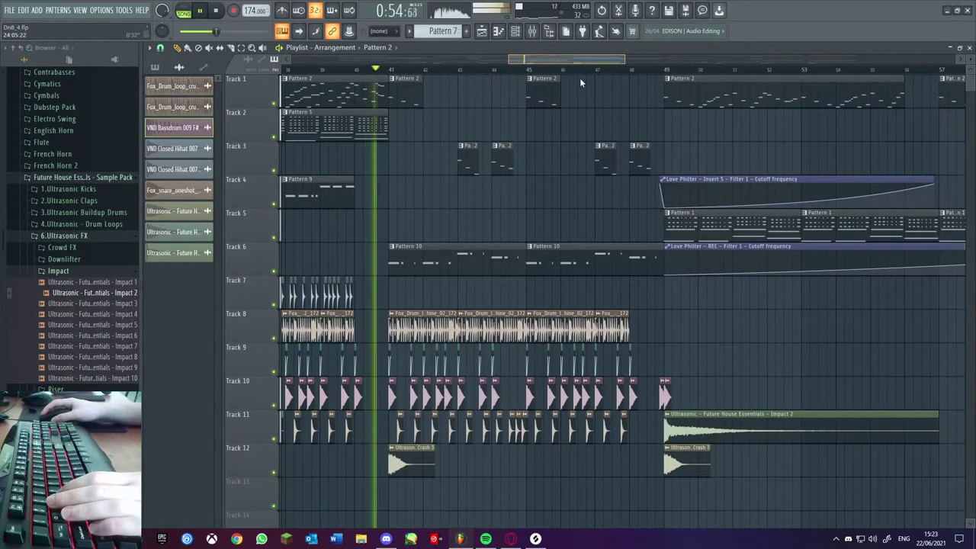
pyautogui.moveTo(579, 78); pyautogui.dragTo(601, 77)
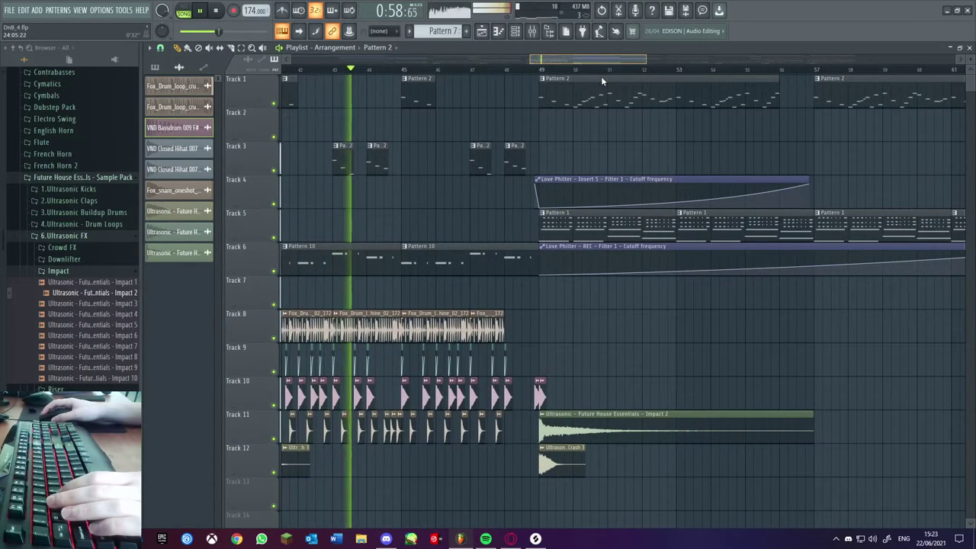
pyautogui.moveTo(601, 76); pyautogui.dragTo(645, 79)
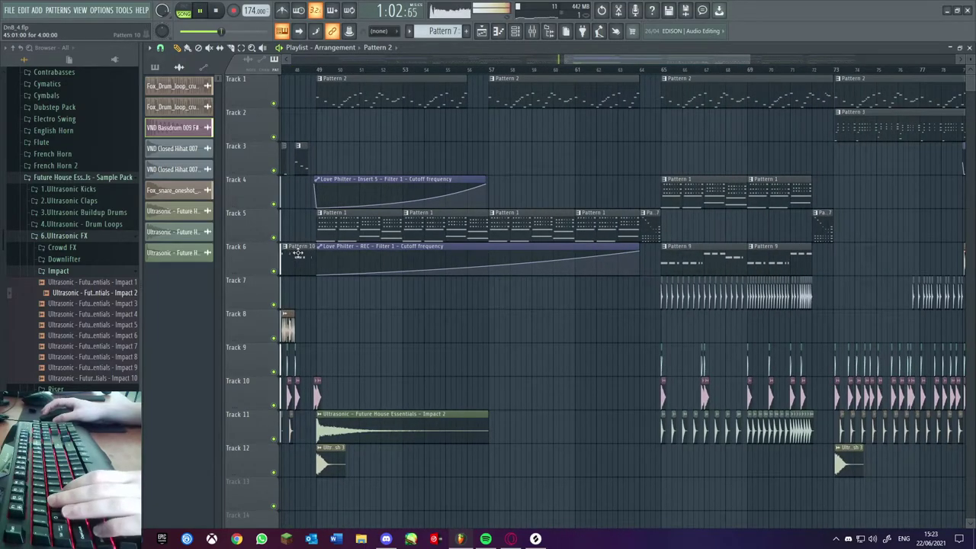
# Copy the Pattern 10 clip from bar 45 on Track 6 to Track 7 at bars 57 and 61
pyautogui.moveTo(296, 252); pyautogui.dragTo(560, 291)
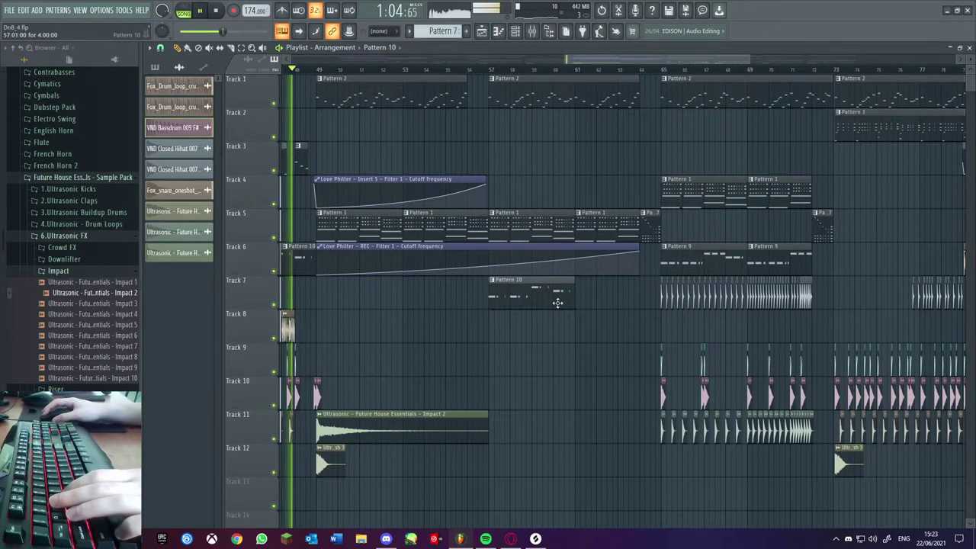
pyautogui.scroll(2, 580, 375)
pyautogui.moveTo(477, 297); pyautogui.dragTo(603, 295)
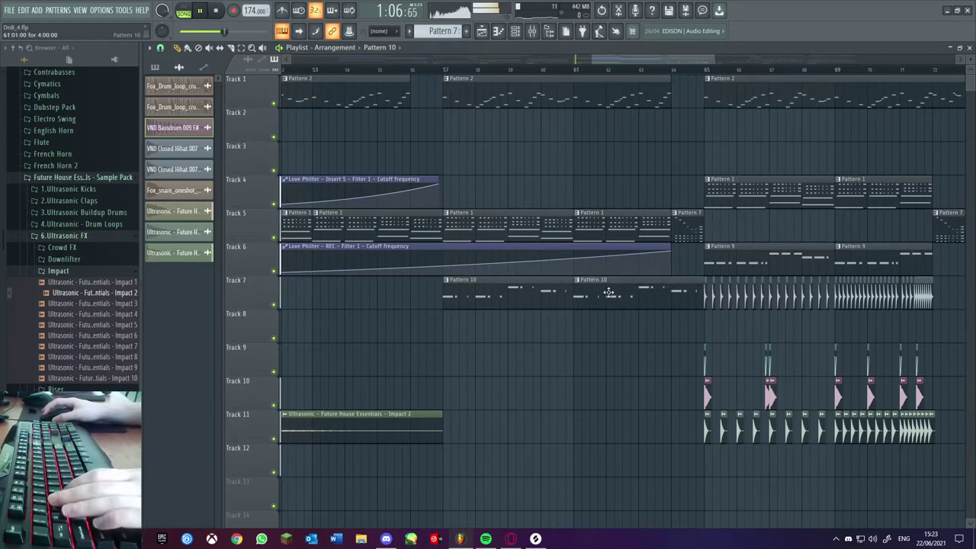
# Play the section from bar 49 and the closing section at bars 97 to 105, checking the Pattern 10 clips
pyautogui.moveTo(622, 59); pyautogui.dragTo(603, 63)
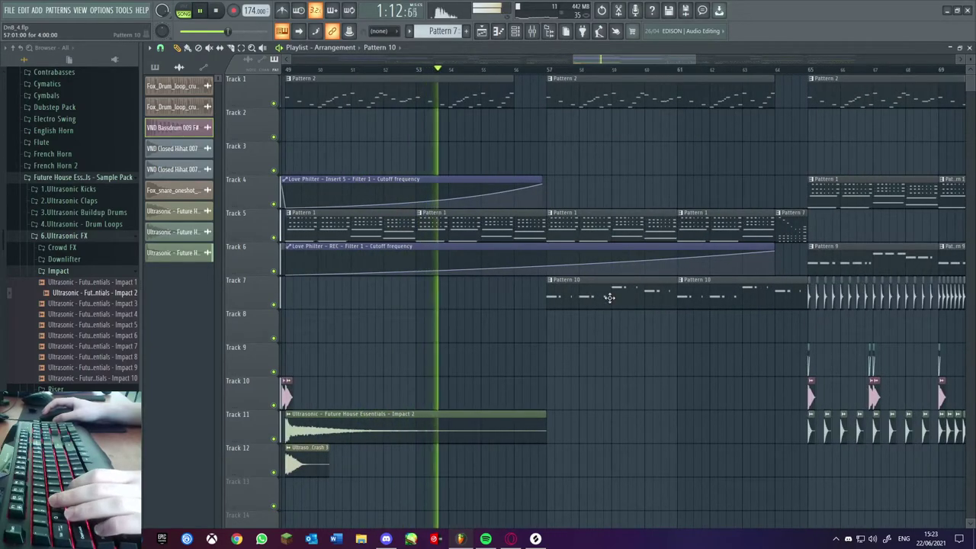
pyautogui.moveTo(635, 59); pyautogui.dragTo(644, 58)
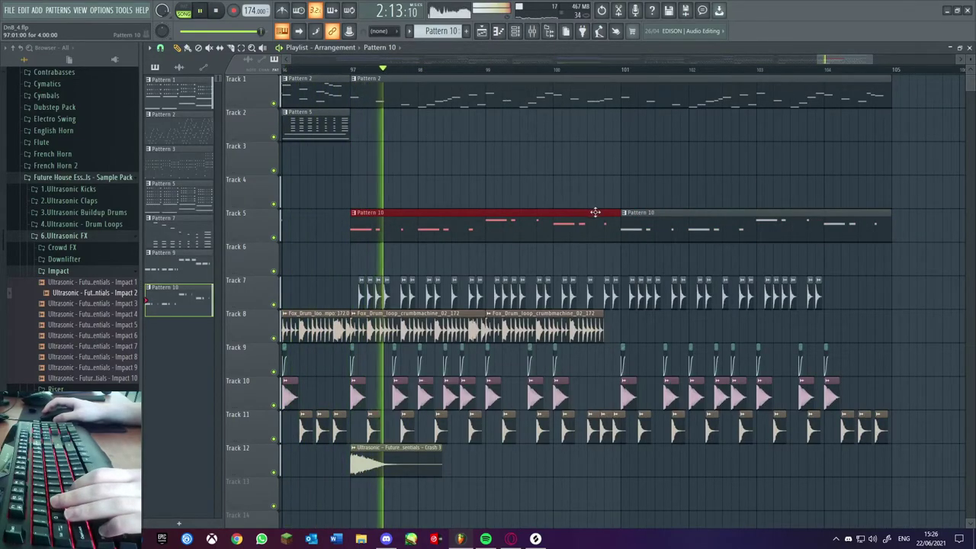
pyautogui.moveTo(841, 59); pyautogui.dragTo(857, 64)
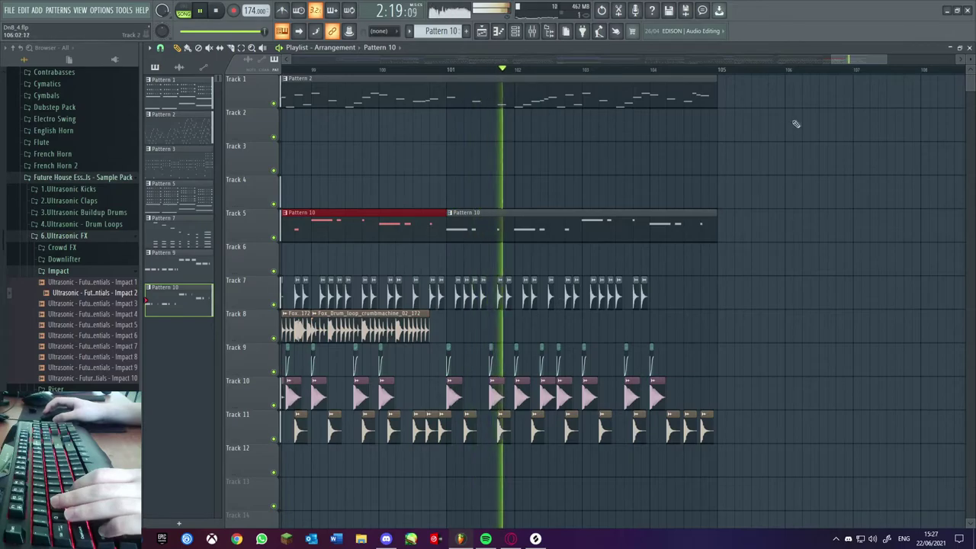
pyautogui.moveTo(849, 59); pyautogui.dragTo(870, 59)
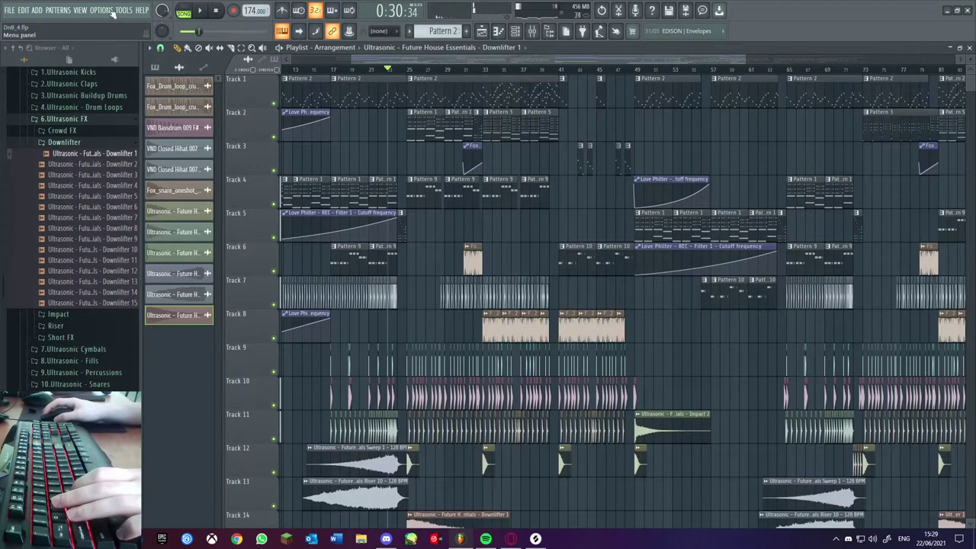
# Check the updated project info for working time and clip counts, and close the settings
pyautogui.click(106, 10)
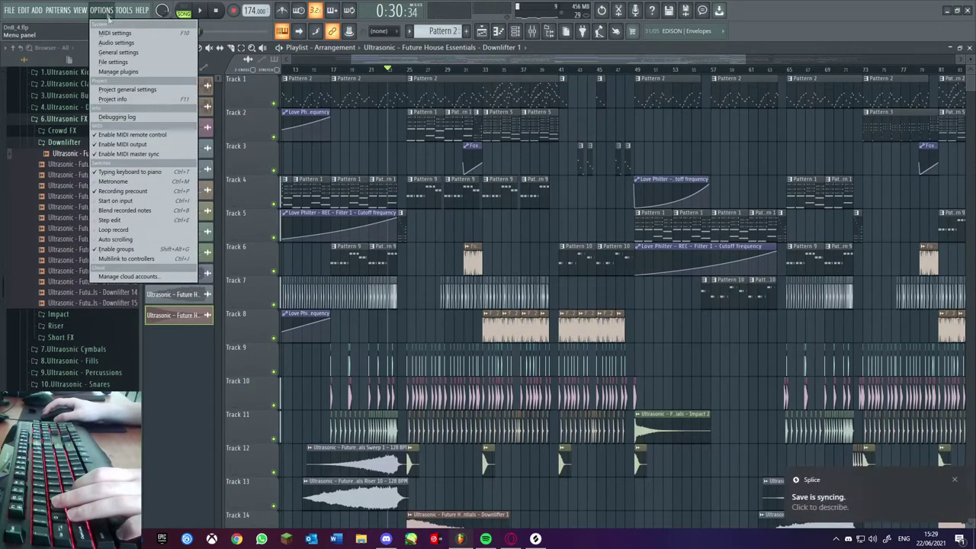
pyautogui.click(111, 99)
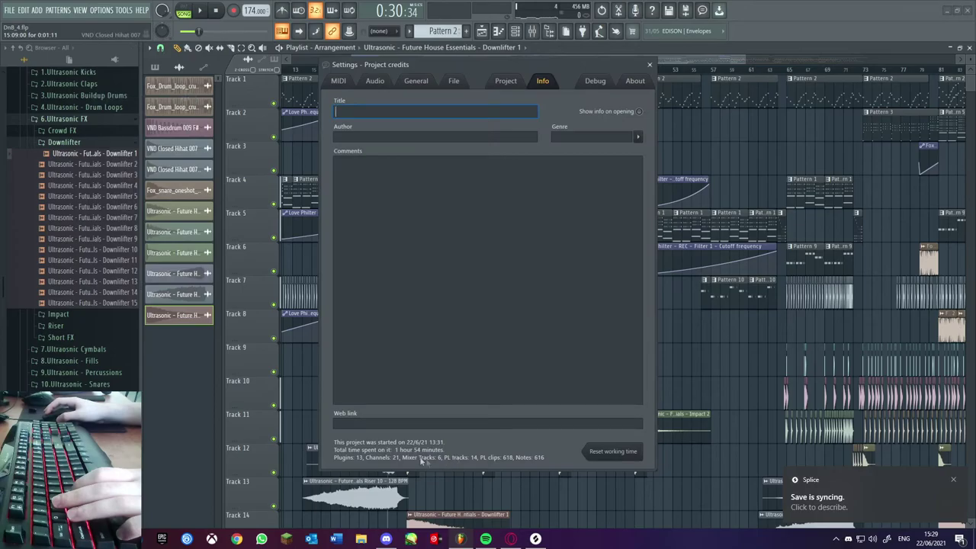
pyautogui.click(649, 65)
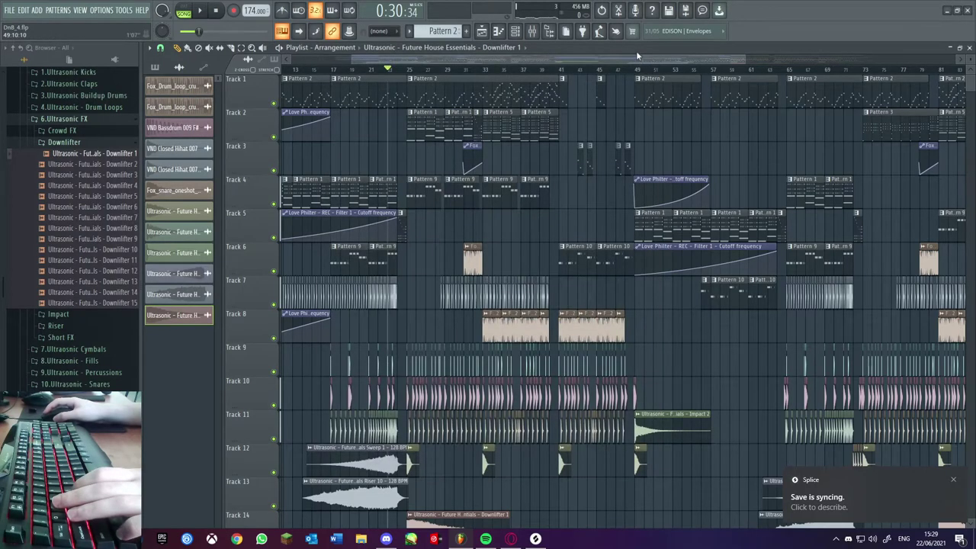
# Play the arrangement from about bar 23 through the drop to about bar 49, checking the added sweep, riser and downlifter
pyautogui.press('space')
pyautogui.scroll(3, 574, 76)
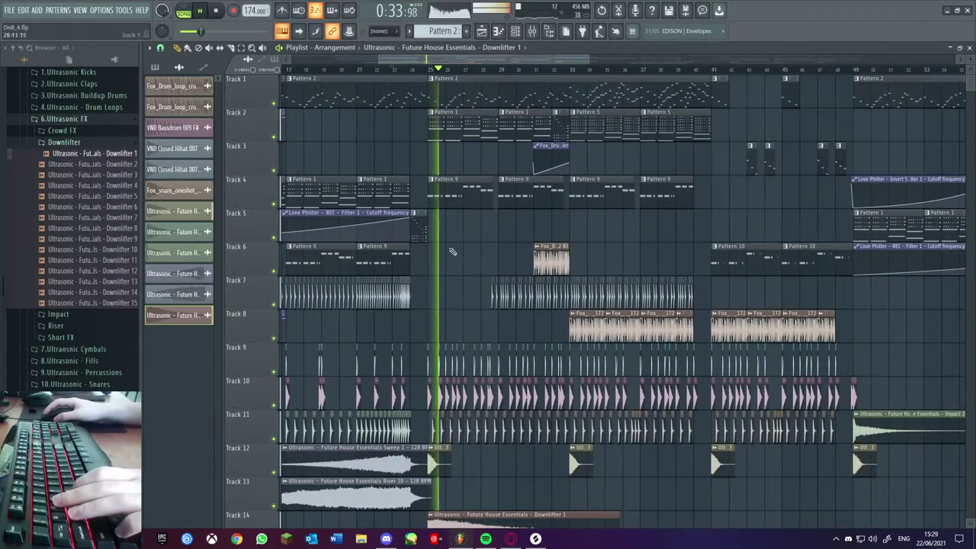
pyautogui.scroll(4, 450, 278)
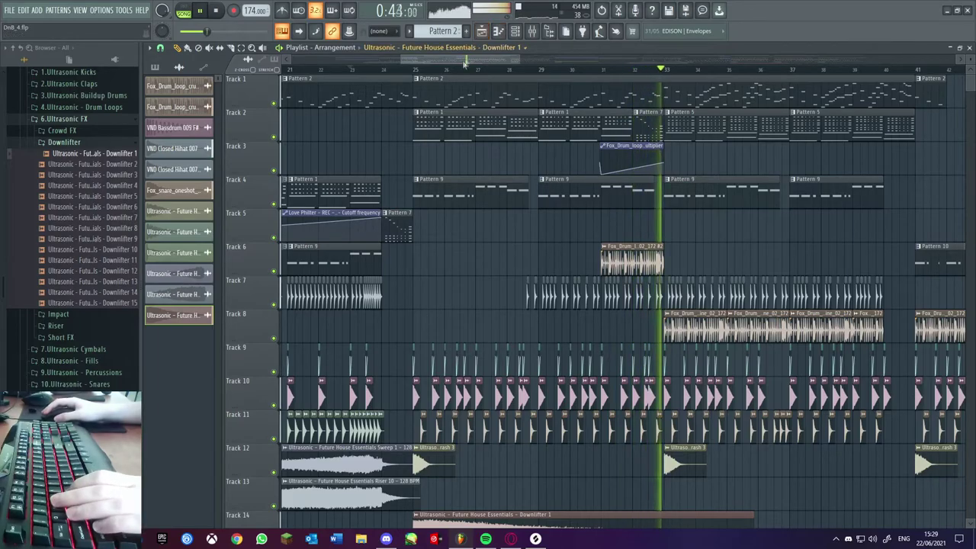
pyautogui.moveTo(472, 58); pyautogui.dragTo(556, 195)
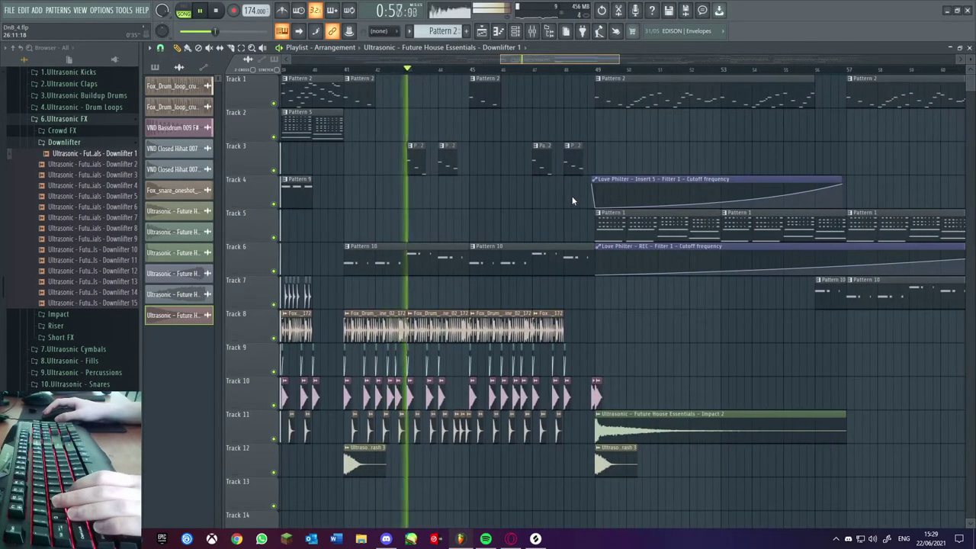
# Check the mixer levels during playback from bar 49, inspecting the effects on Insert 10 and Insert 20, and close the mixer
pyautogui.click(531, 31)
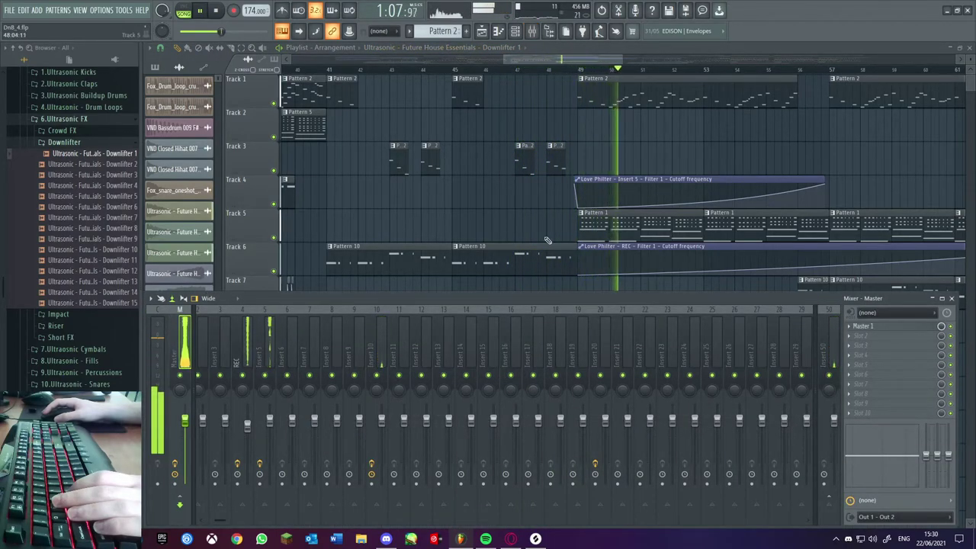
pyautogui.click(378, 334)
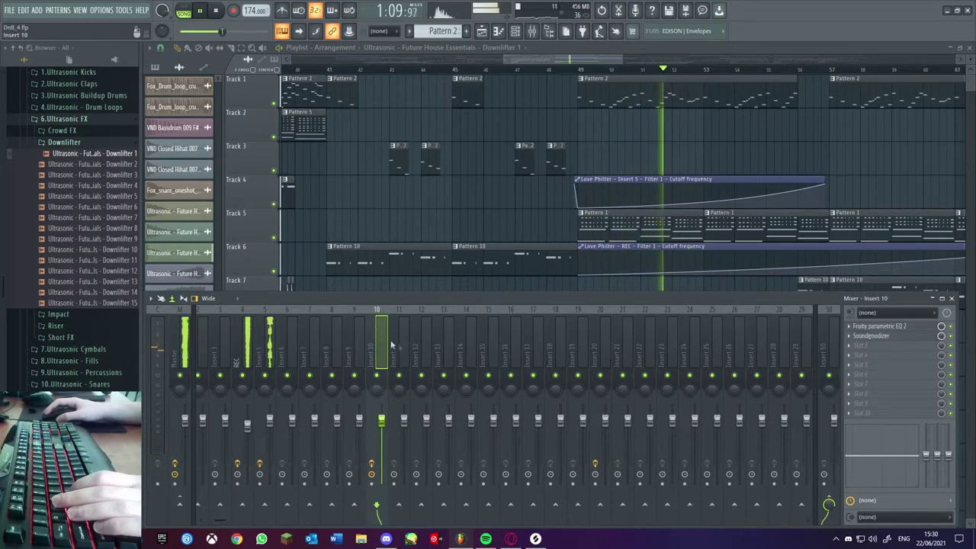
pyautogui.click(596, 332)
pyautogui.press('F9')
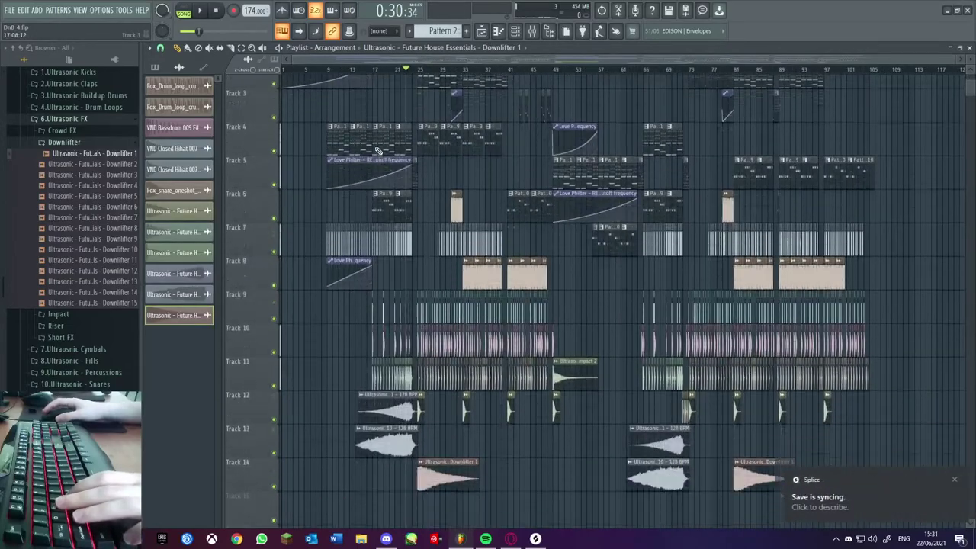
# Look over the whole arrangement across all tracks and check the project info for working time and clip counts
pyautogui.scroll(-5, 303, 278)
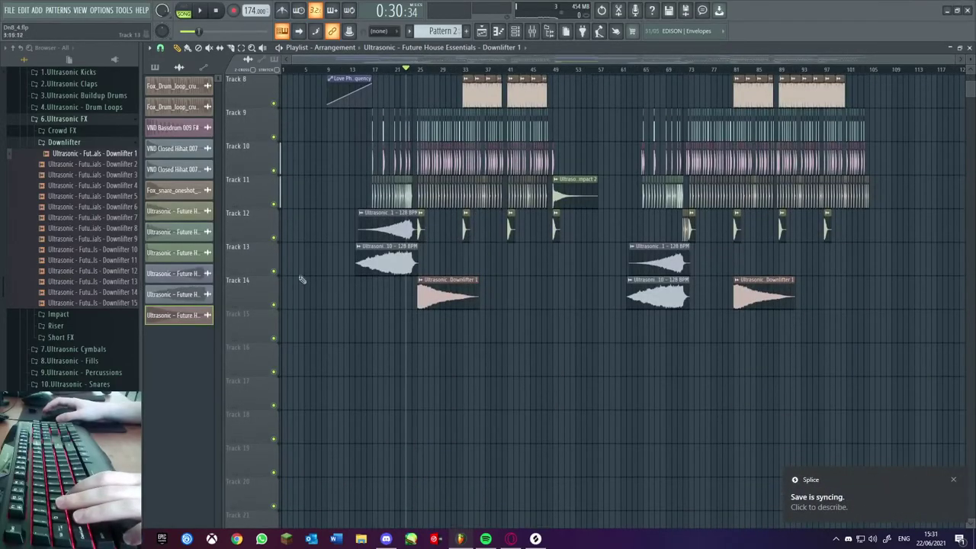
pyautogui.scroll(7, 284, 322)
pyautogui.scroll(-5, 309, 277)
pyautogui.scroll(5, 309, 277)
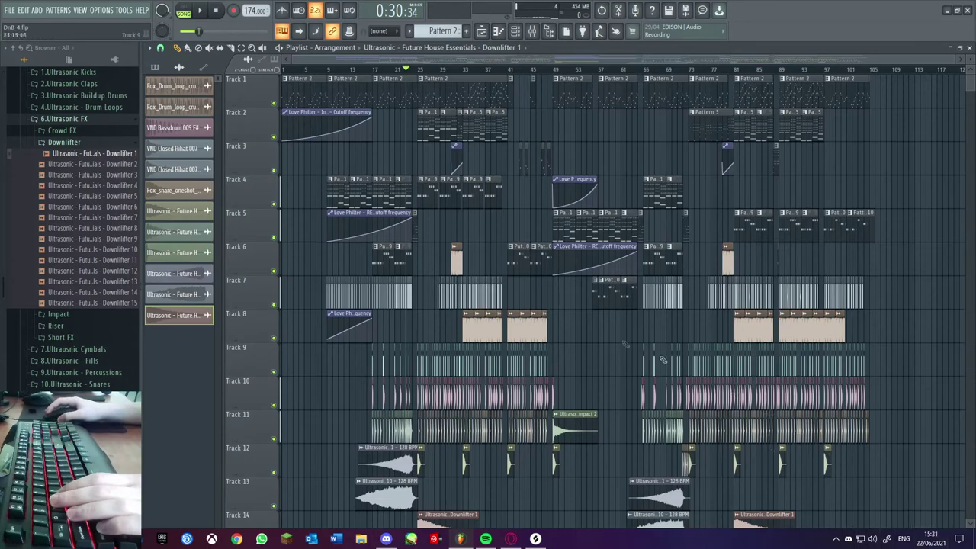
pyautogui.click(101, 10)
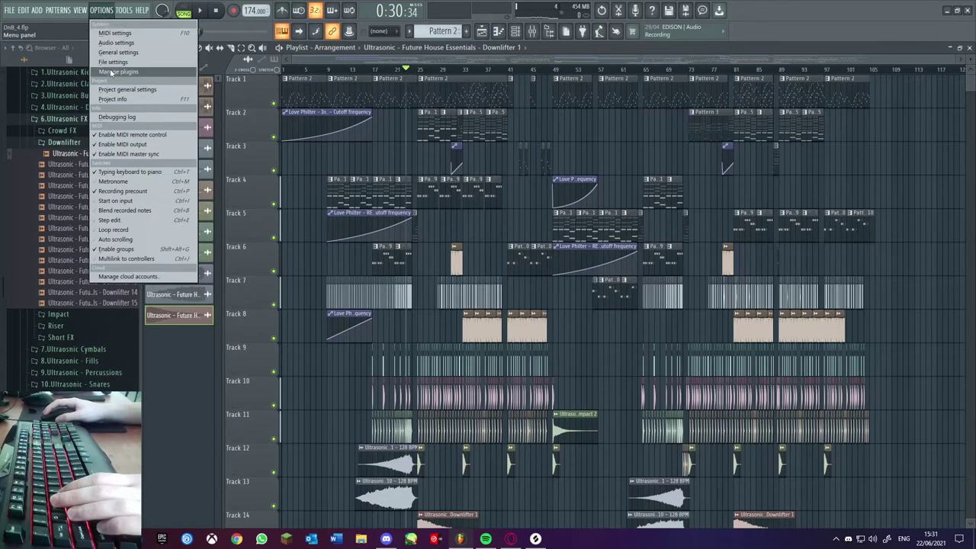
pyautogui.click(110, 99)
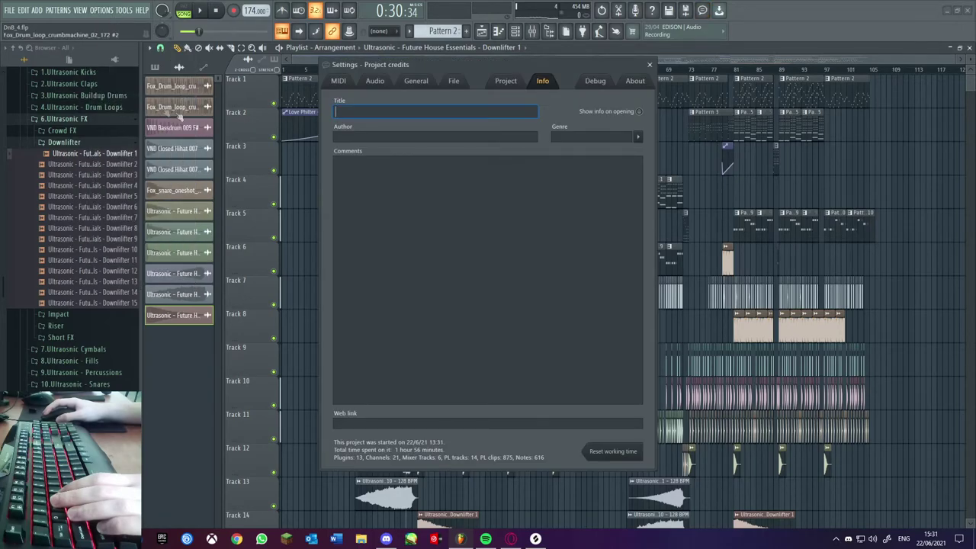
pyautogui.click(648, 66)
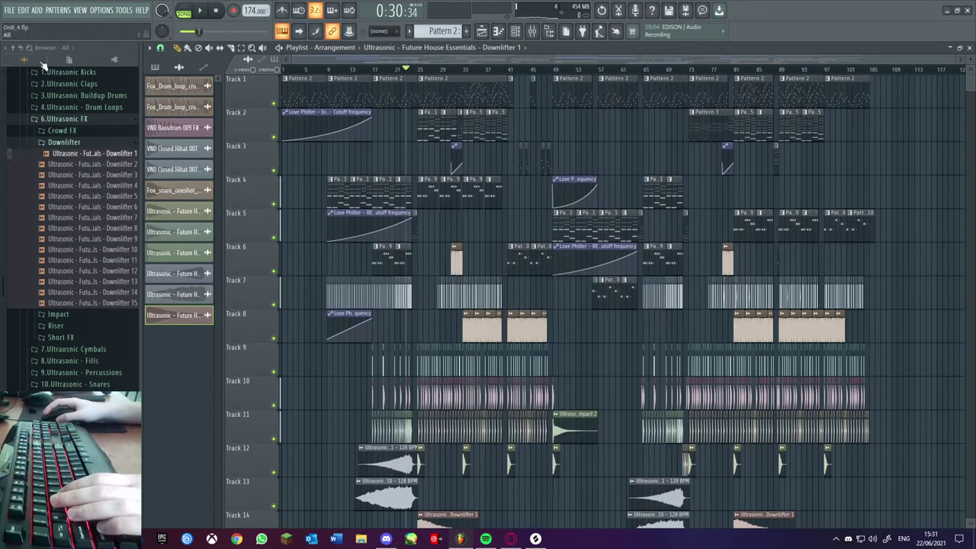
# Begin a wave file export of the project and name the file Week 23 ID.wav
pyautogui.click(13, 13)
pyautogui.moveTo(45, 100)
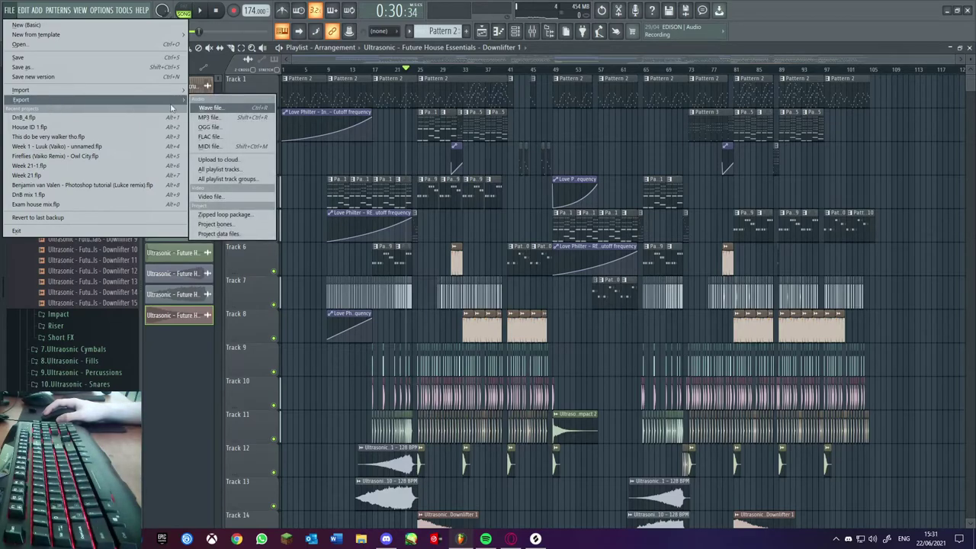
pyautogui.click(238, 111)
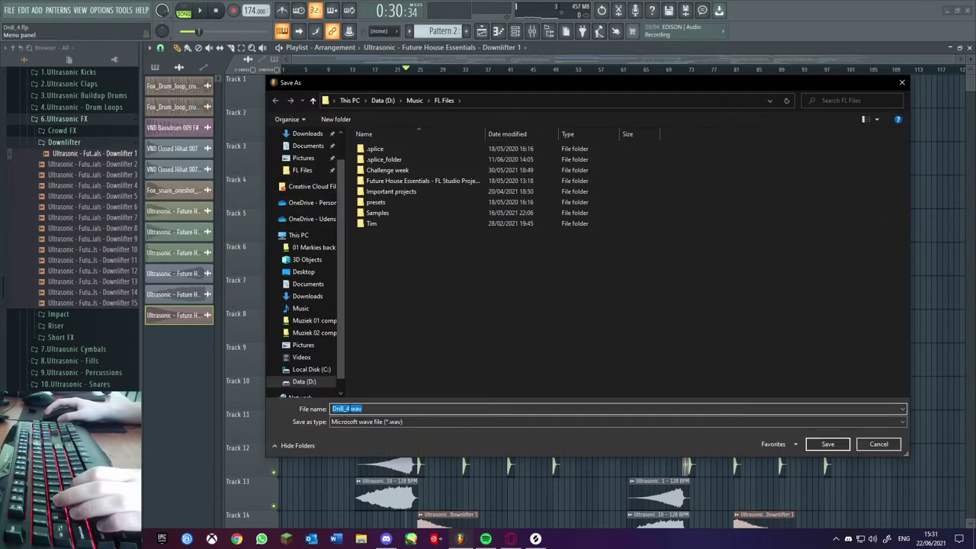
pyautogui.press('End')
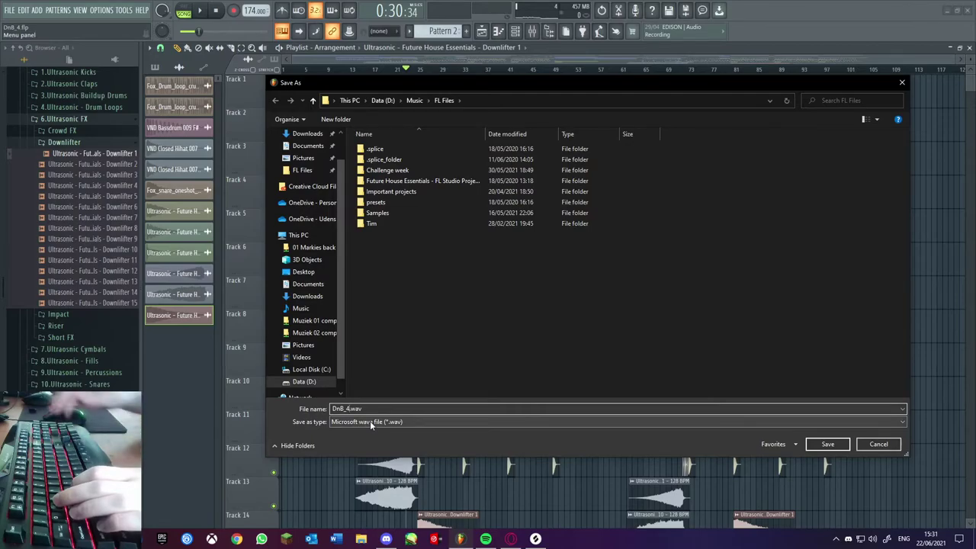
pyautogui.press('BackSpace')
pyautogui.press('BackSpace')
pyautogui.press('BackSpace')
pyautogui.press('BackSpace')
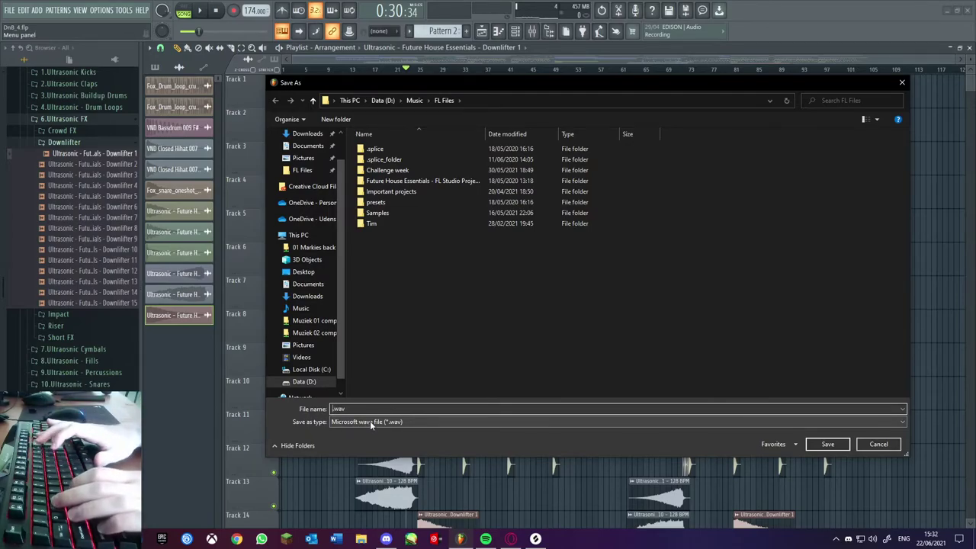
pyautogui.write('Week 23')
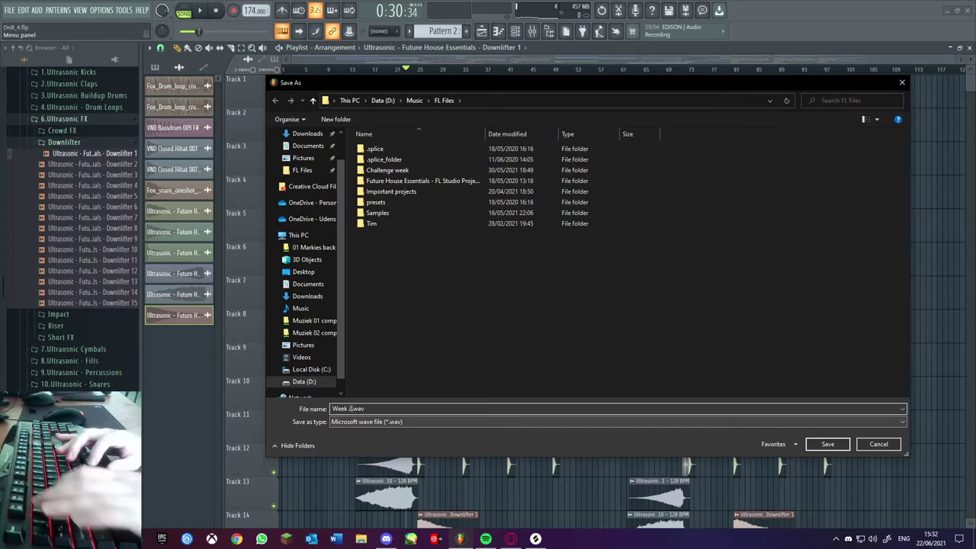
pyautogui.write(' ID')
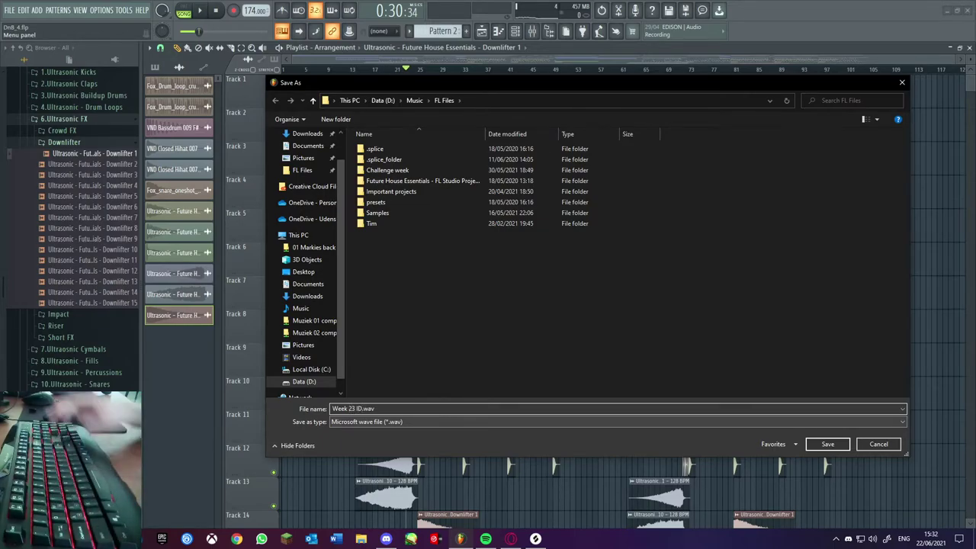
# Save the export in the FL Complete folder under Music and start rendering the full song
pyautogui.click(414, 100)
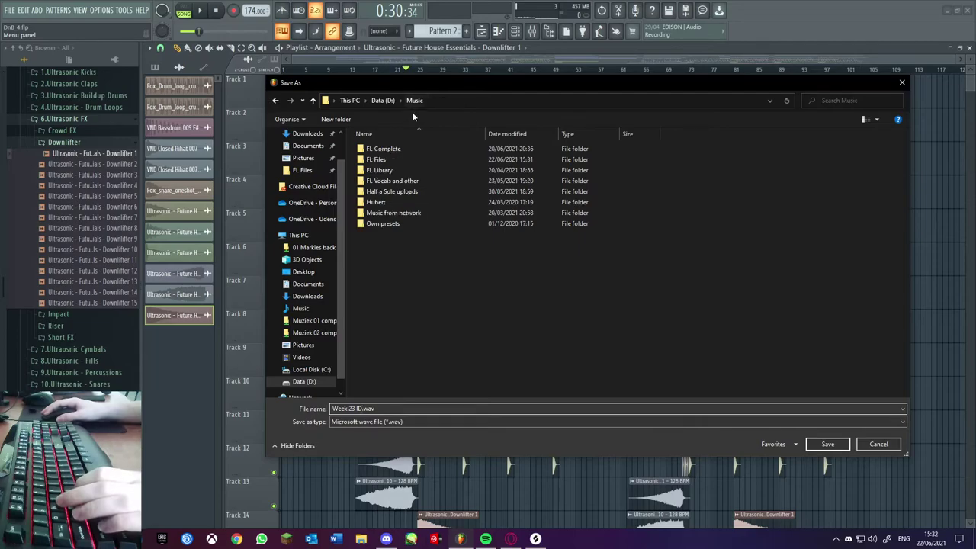
pyautogui.doubleClick(377, 149)
pyautogui.click(827, 444)
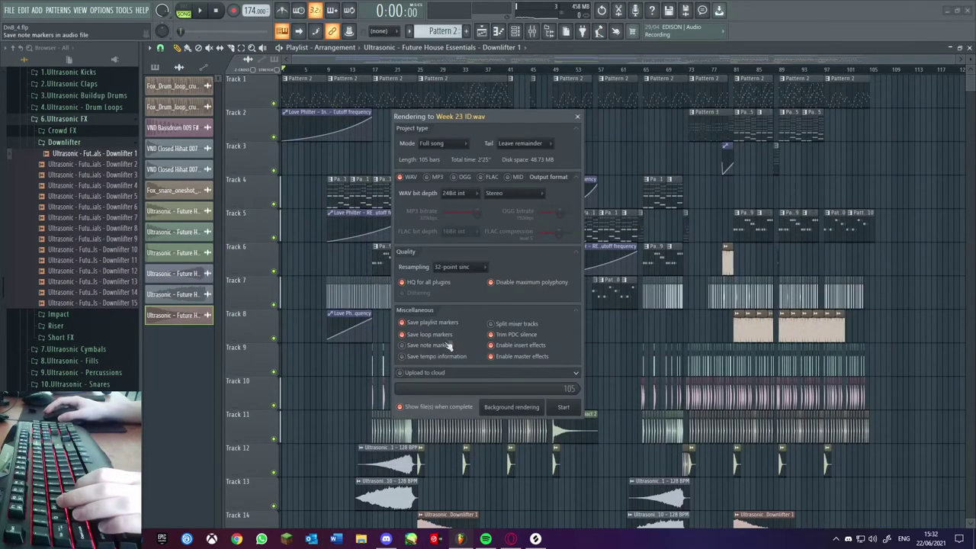
pyautogui.click(576, 409)
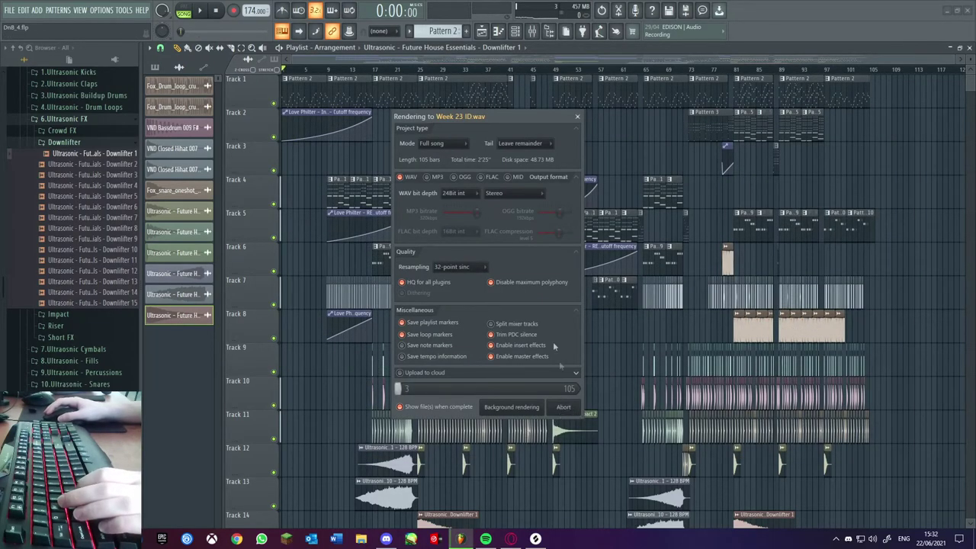